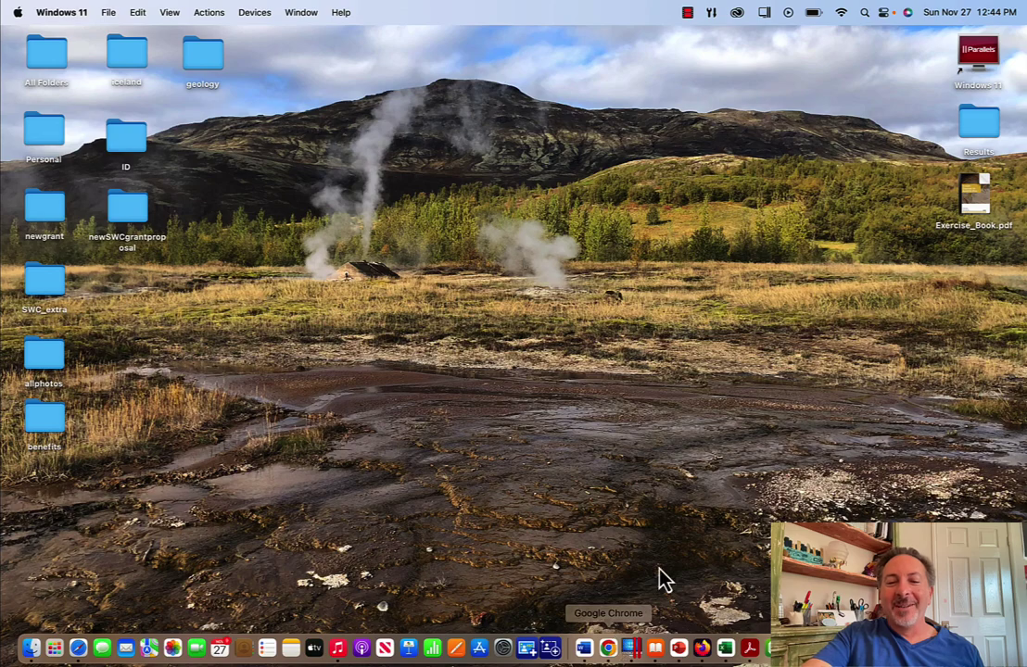
# Resume the paused Windows 11 VM and launch ArcGIS Pro from Windows Search's Recent list
pyautogui.click(632, 648)
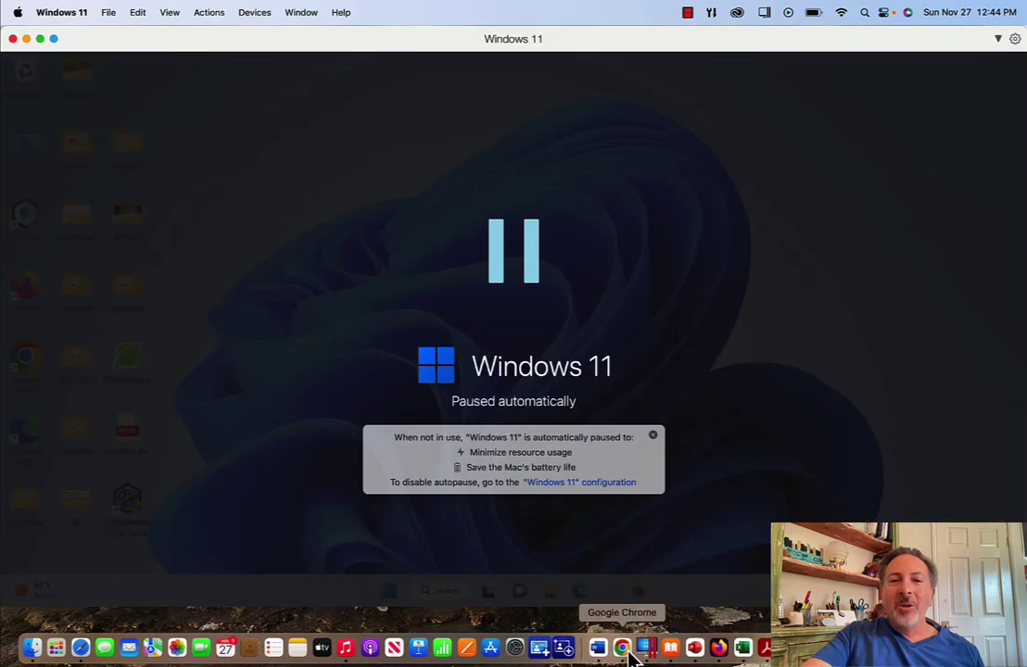
pyautogui.click(680, 355)
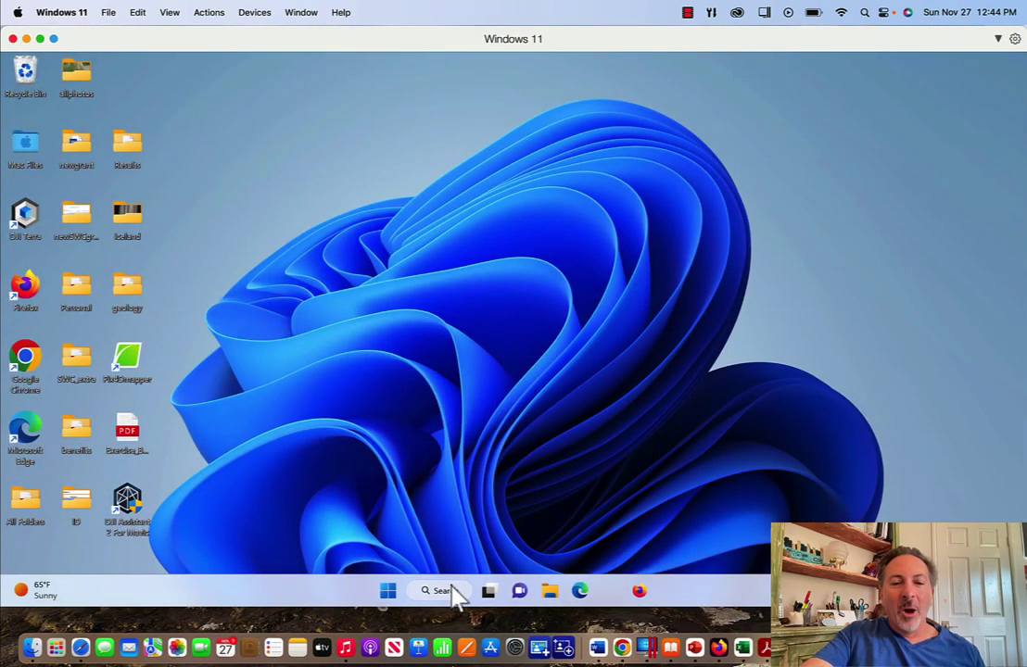
pyautogui.click(450, 593)
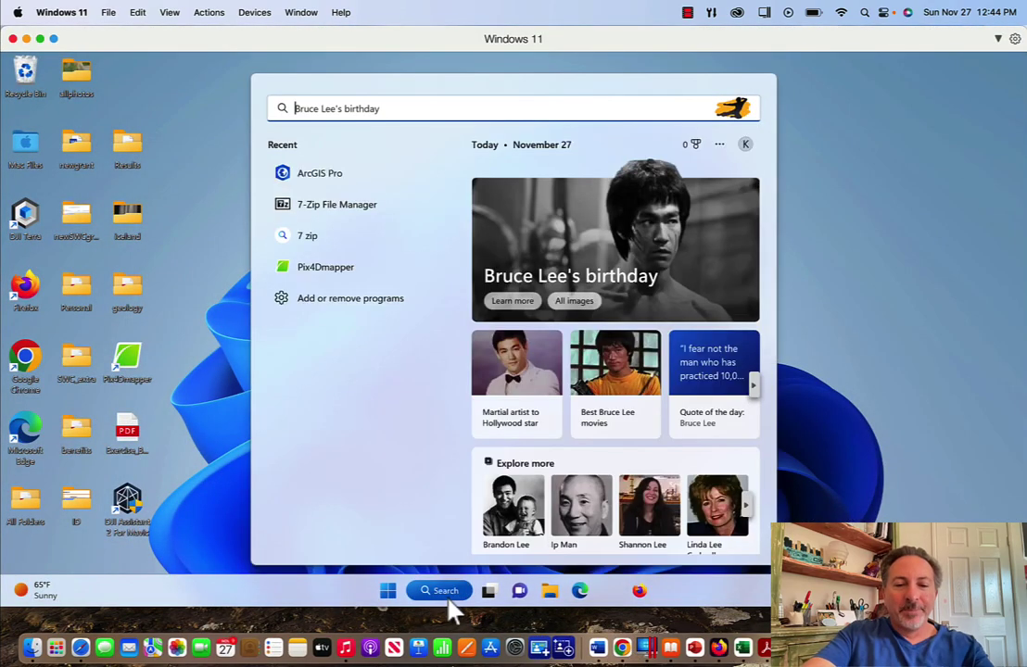
pyautogui.click(331, 176)
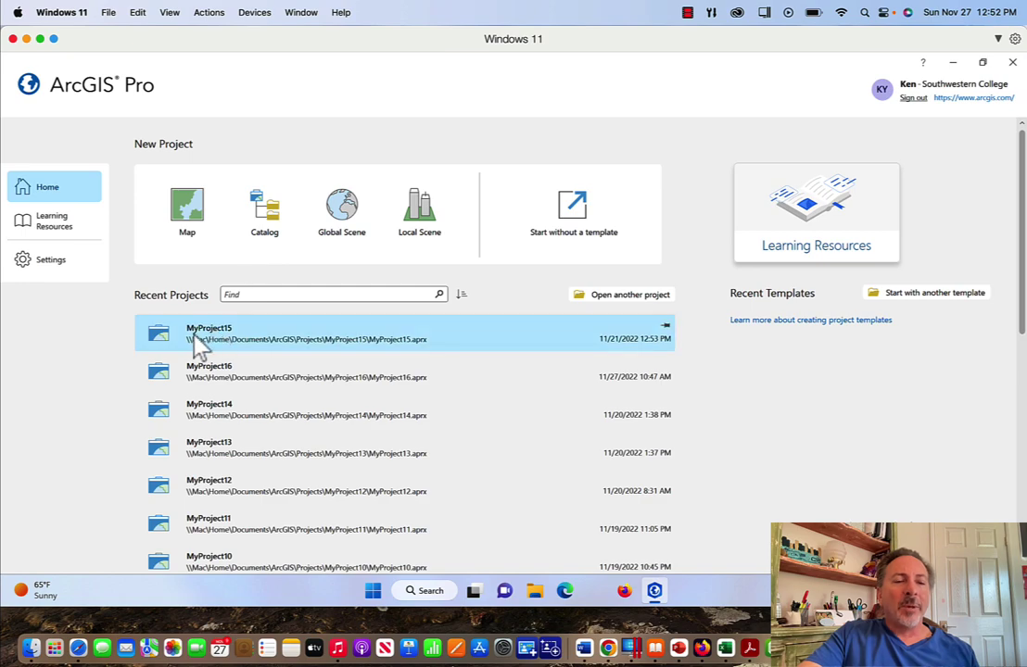
# Open MyProject15 and pan the map to center the NDVI campus drone imagery
pyautogui.click(197, 346)
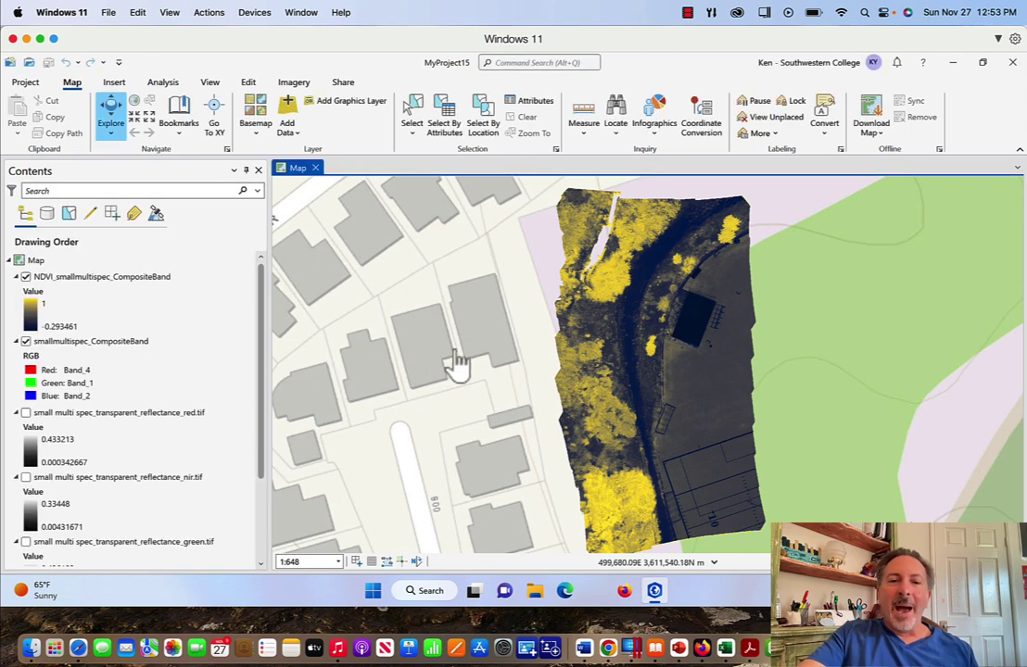
pyautogui.moveTo(816, 341); pyautogui.dragTo(736, 329)
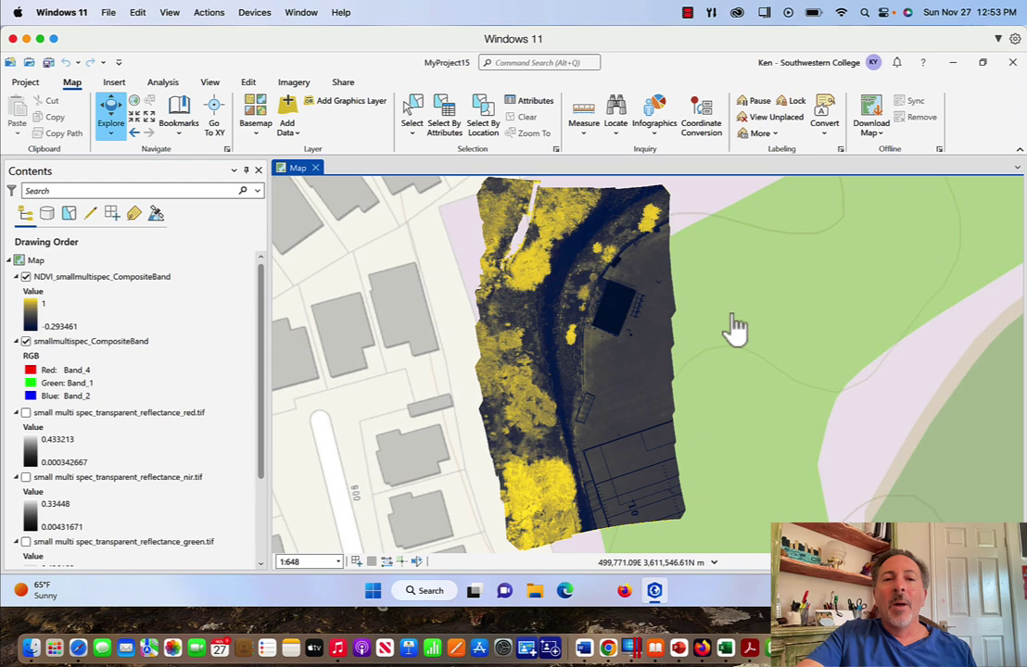
# Create a new ANSI Portrait Letter (8.5" x 11") layout from the Insert tab's New Layout
pyautogui.click(115, 82)
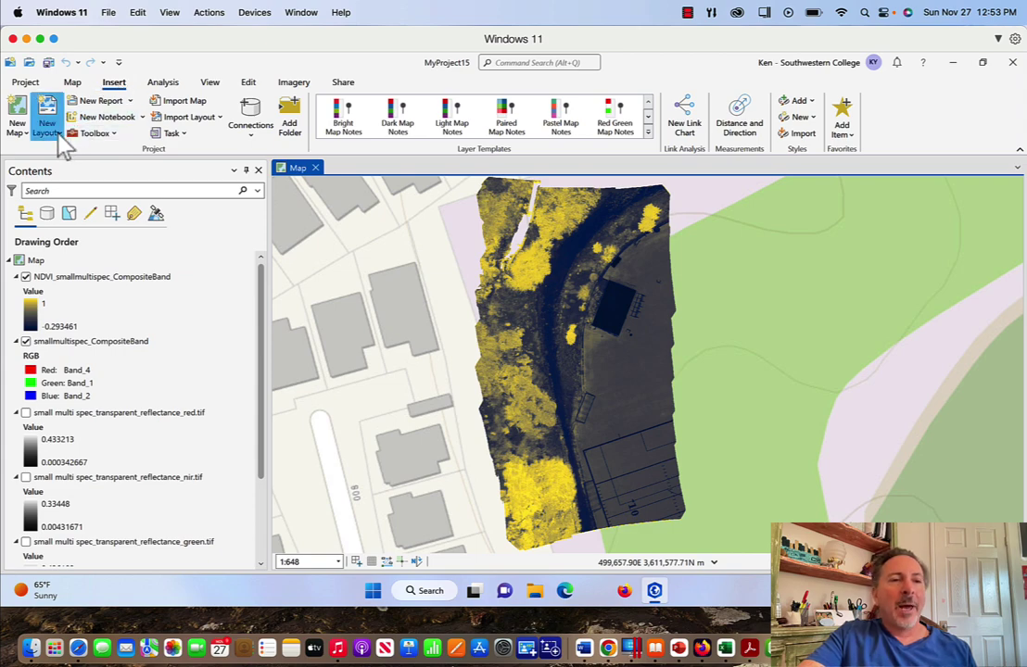
pyautogui.click(59, 135)
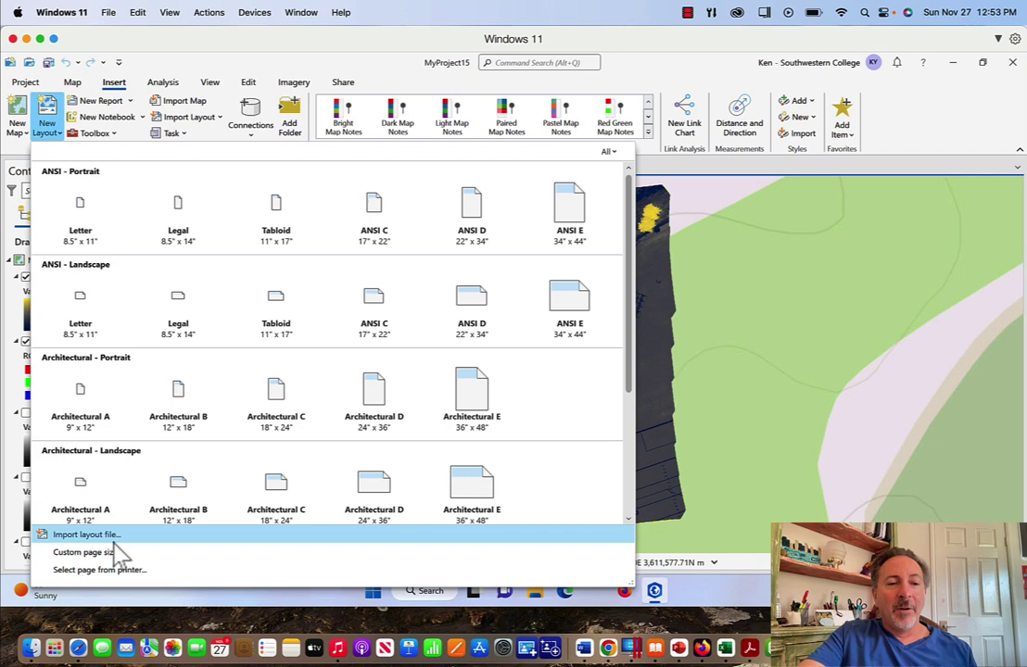
pyautogui.moveTo(633, 378); pyautogui.dragTo(636, 283)
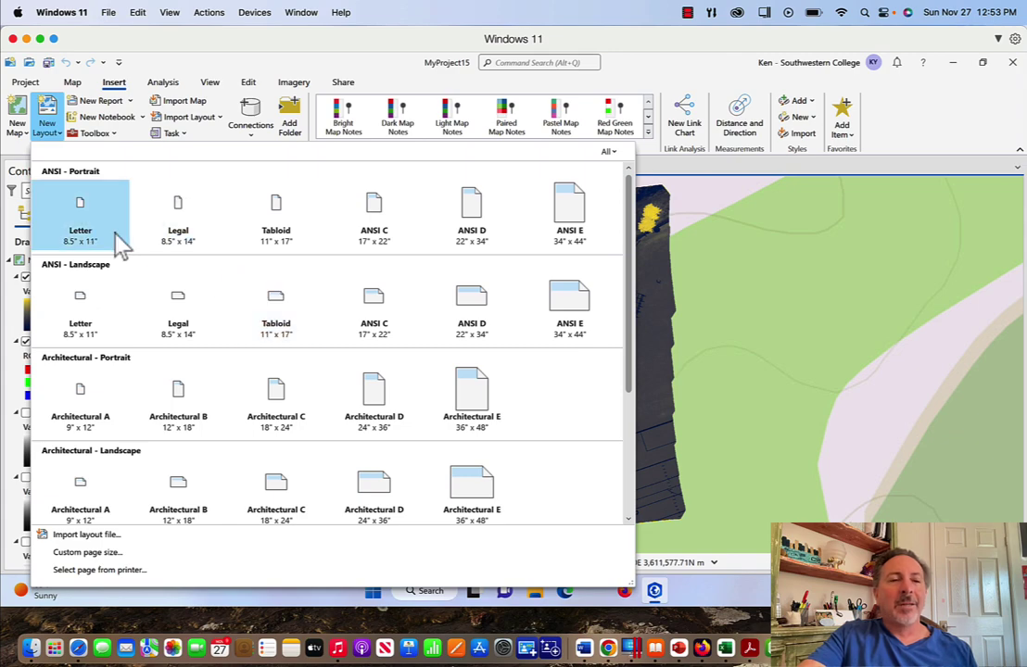
pyautogui.click(82, 236)
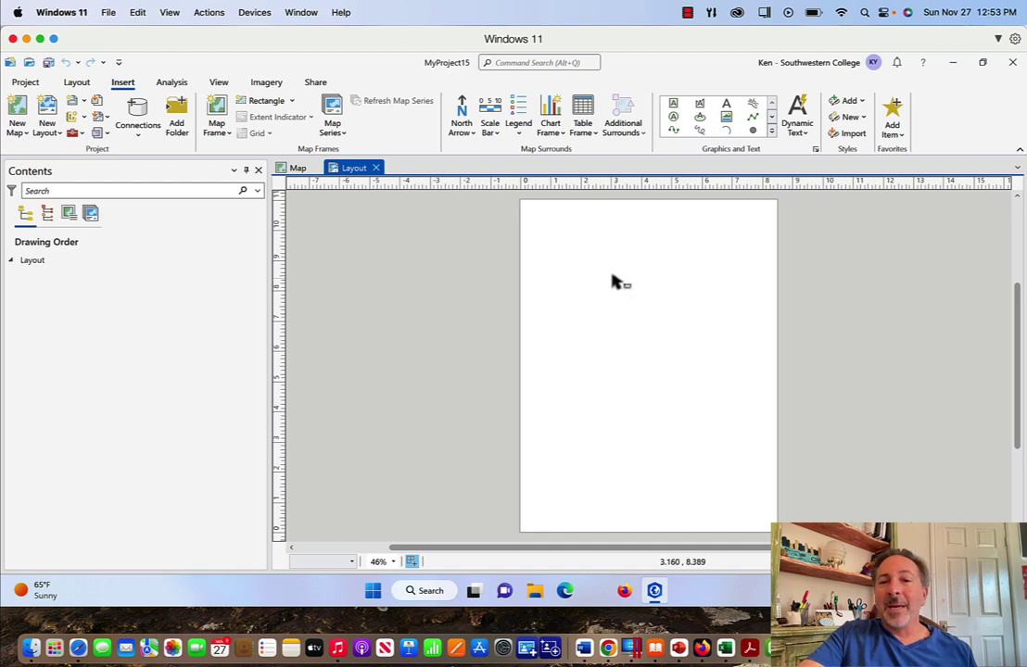
# Draw a map frame holding the 1:648 NDVI map across the upper part of the Letter page
pyautogui.click(297, 169)
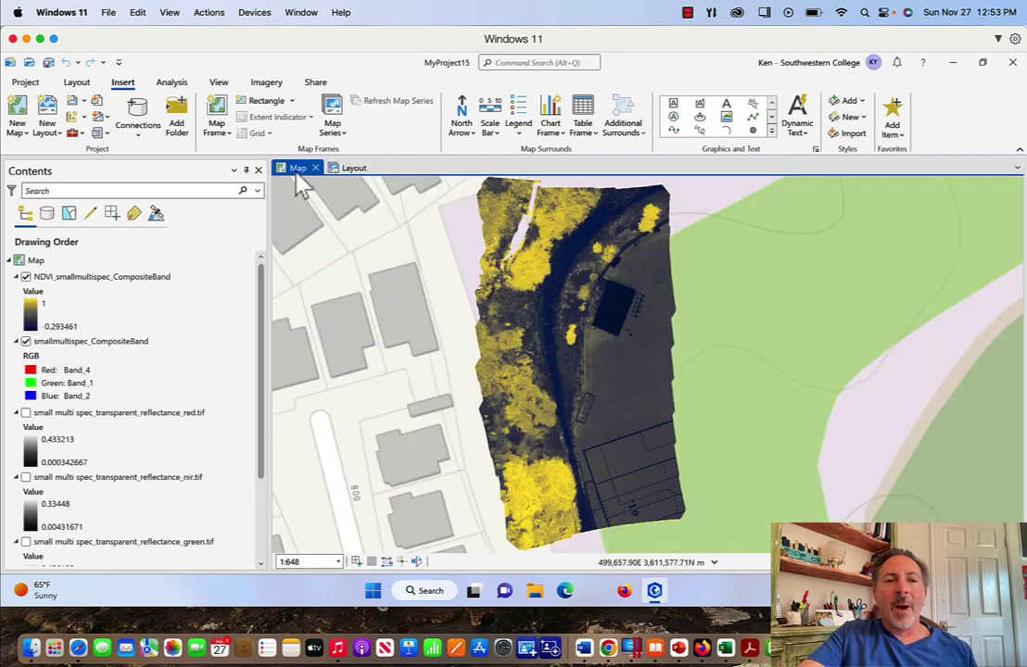
pyautogui.click(352, 169)
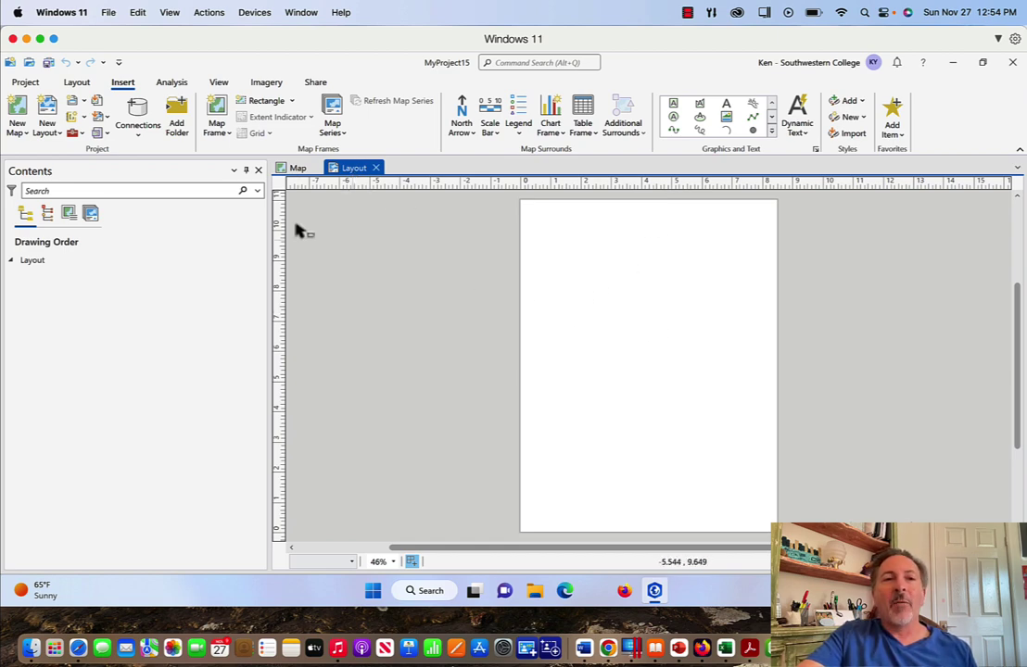
pyautogui.click(219, 128)
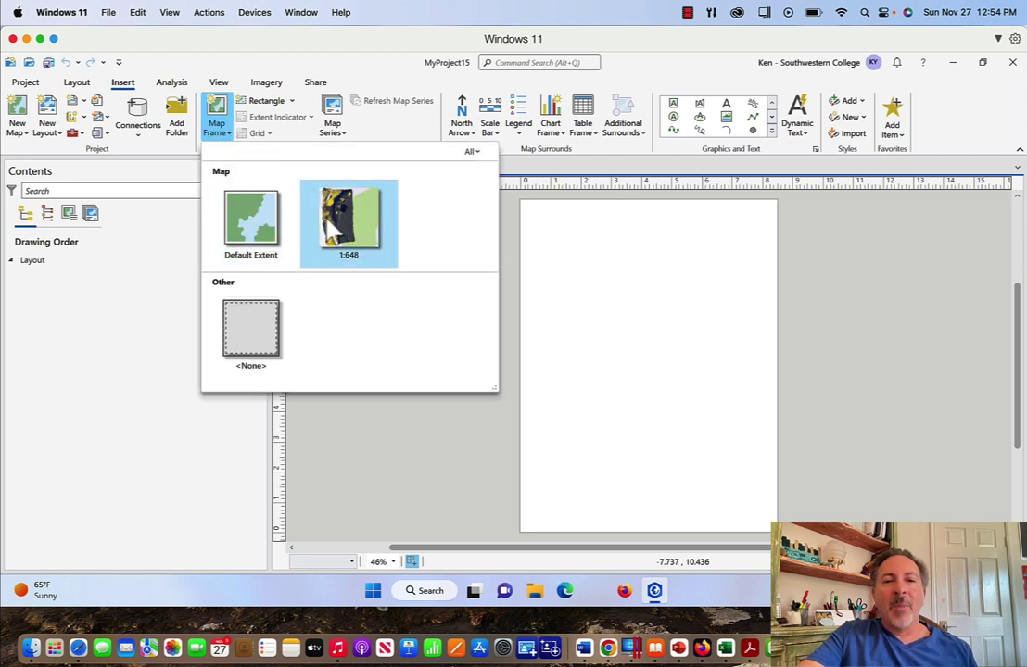
pyautogui.click(347, 225)
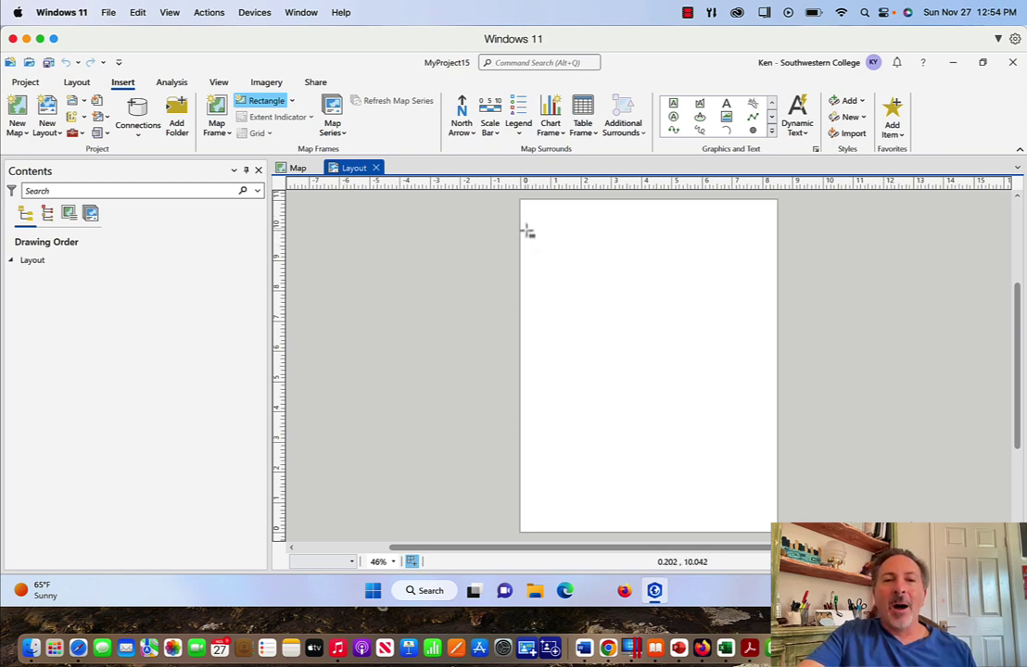
pyautogui.moveTo(525, 229)
pyautogui.mouseDown()
pyautogui.moveTo(673, 341)
pyautogui.moveTo(773, 460)
pyautogui.mouseUp()
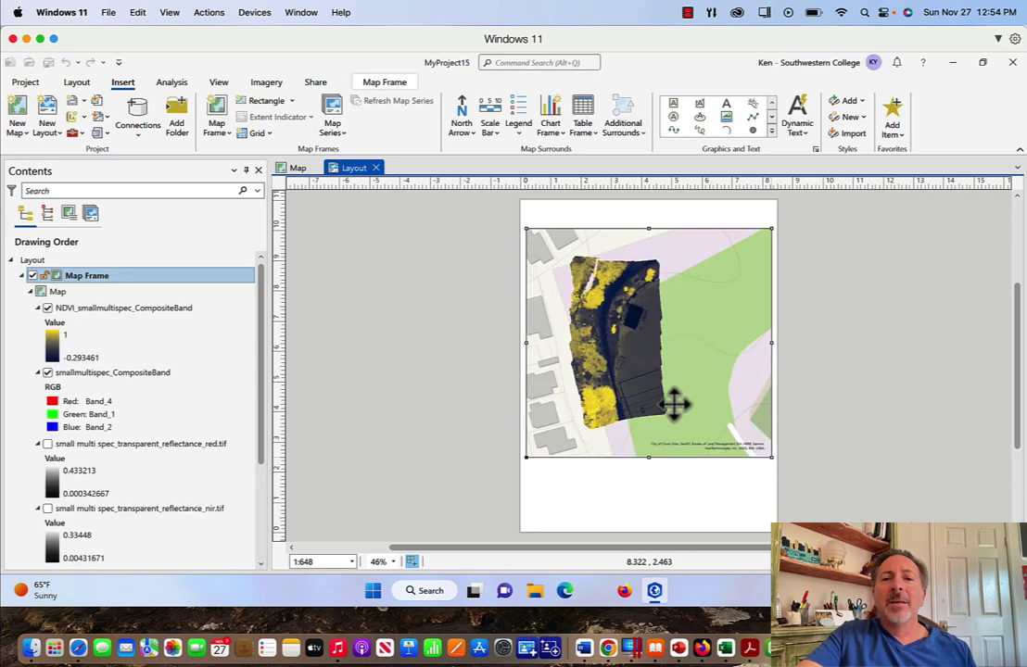
pyautogui.click(297, 168)
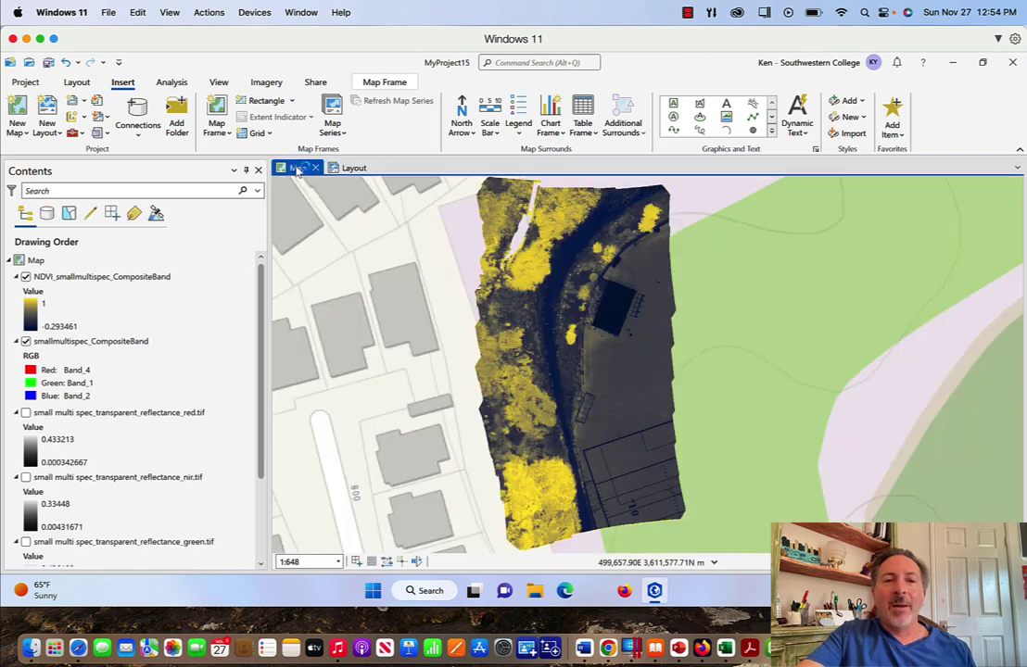
pyautogui.click(350, 170)
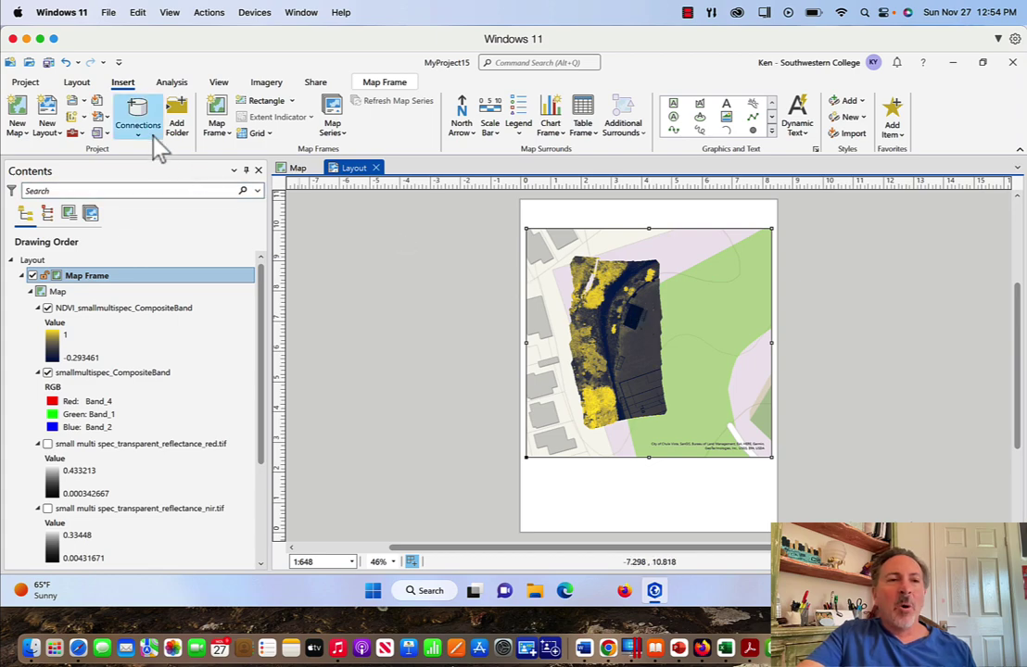
# Activate the map frame, pan the drone imagery into position, then close activation
pyautogui.click(78, 82)
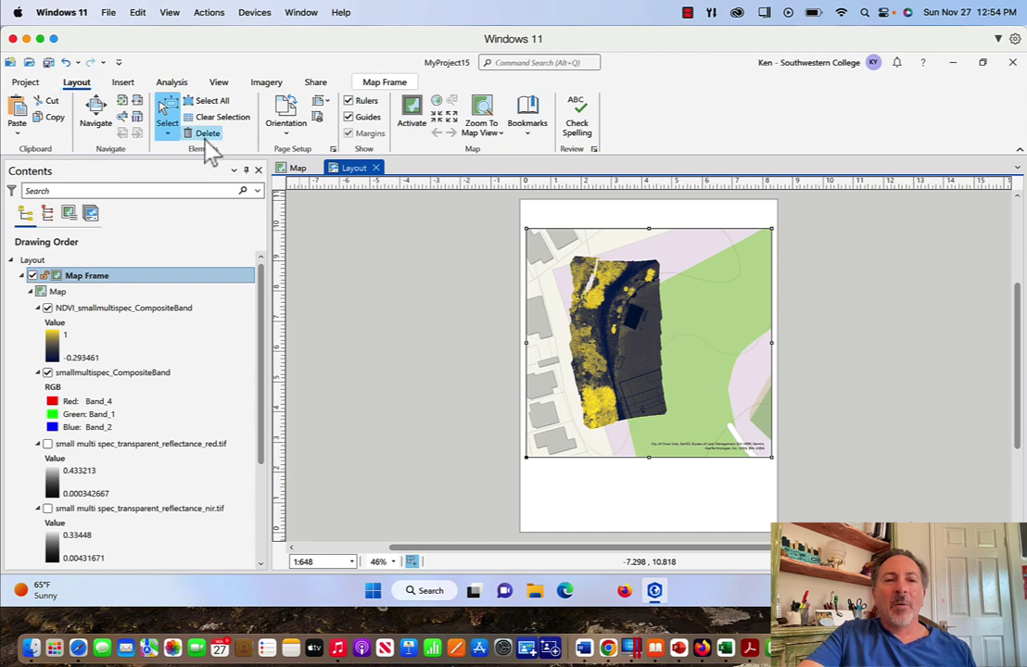
pyautogui.click(141, 313)
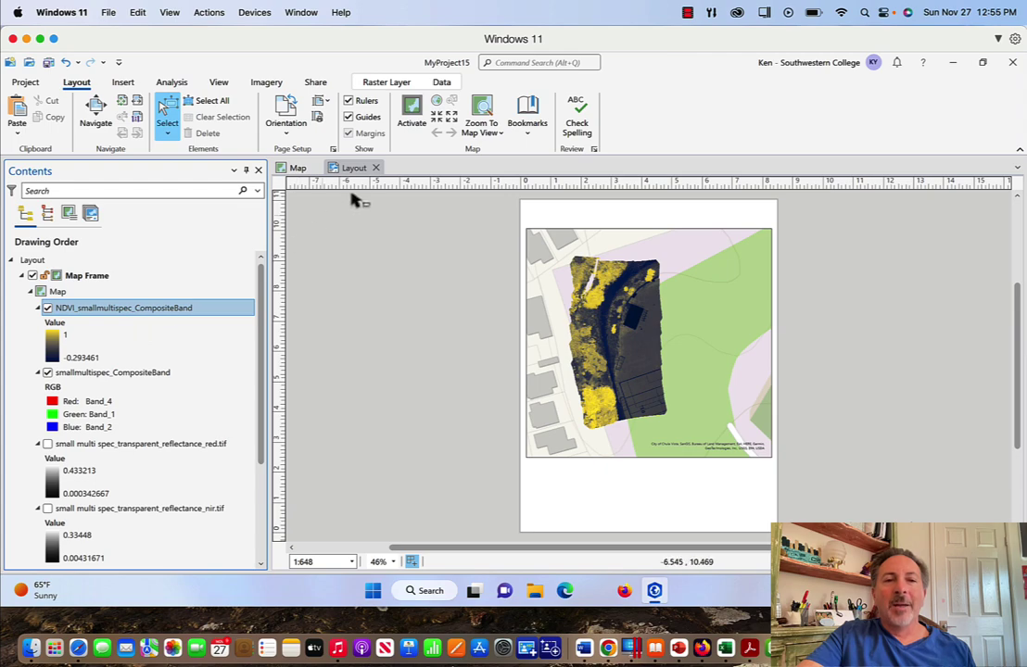
pyautogui.click(412, 113)
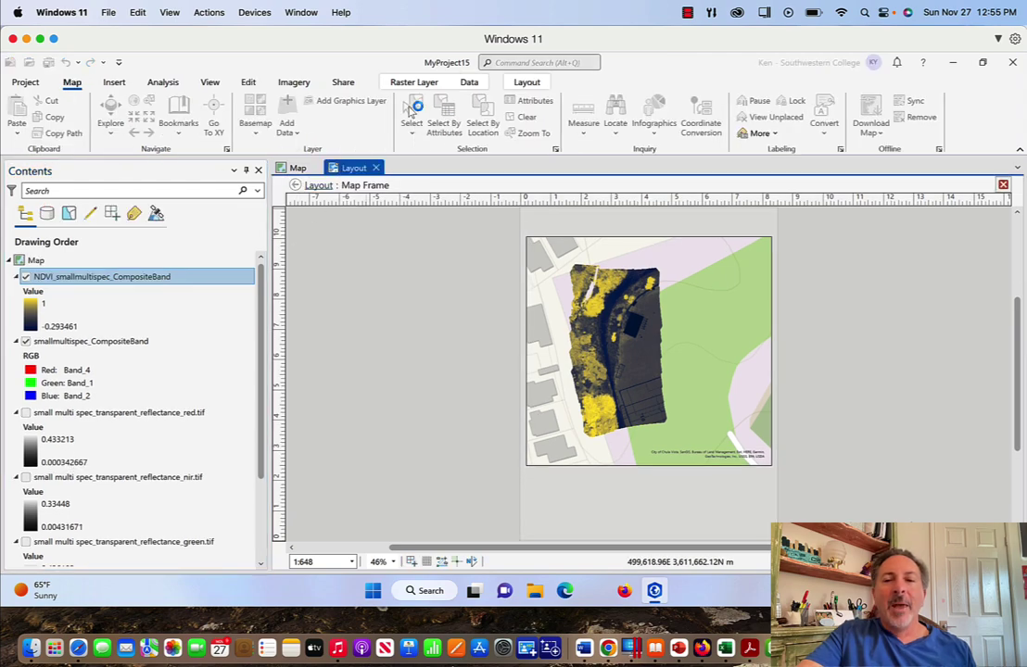
pyautogui.moveTo(586, 339); pyautogui.dragTo(612, 352)
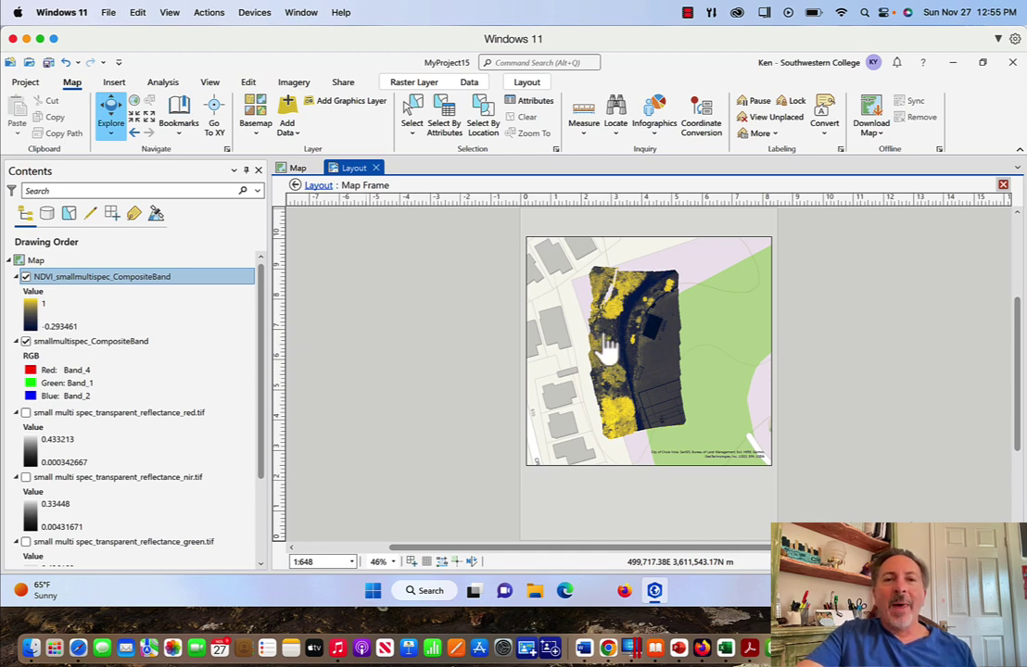
pyautogui.doubleClick(527, 82)
pyautogui.click(526, 83)
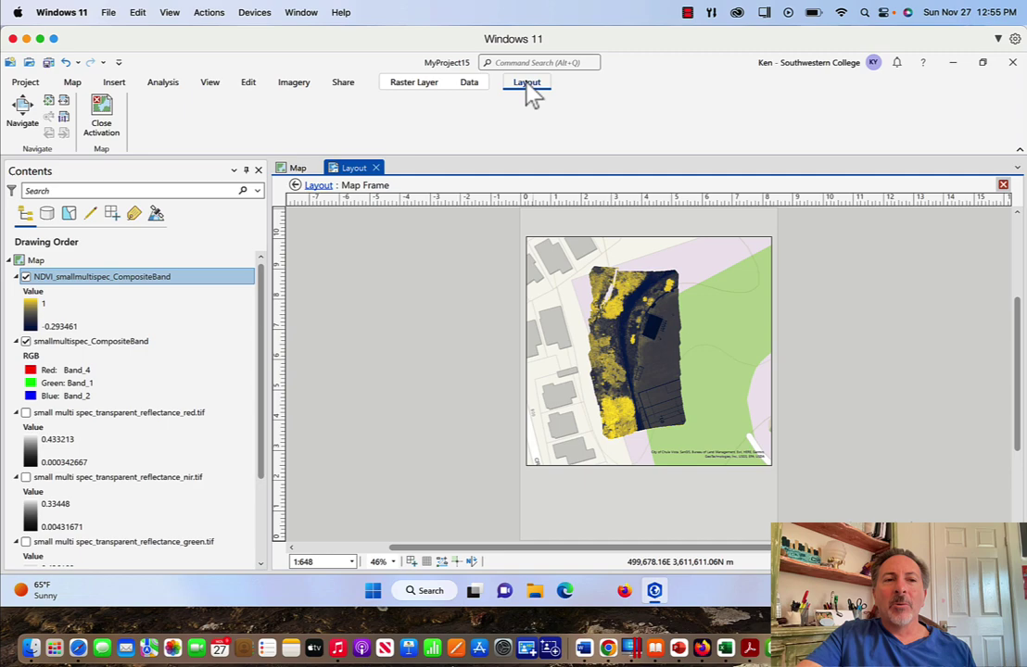
pyautogui.click(101, 113)
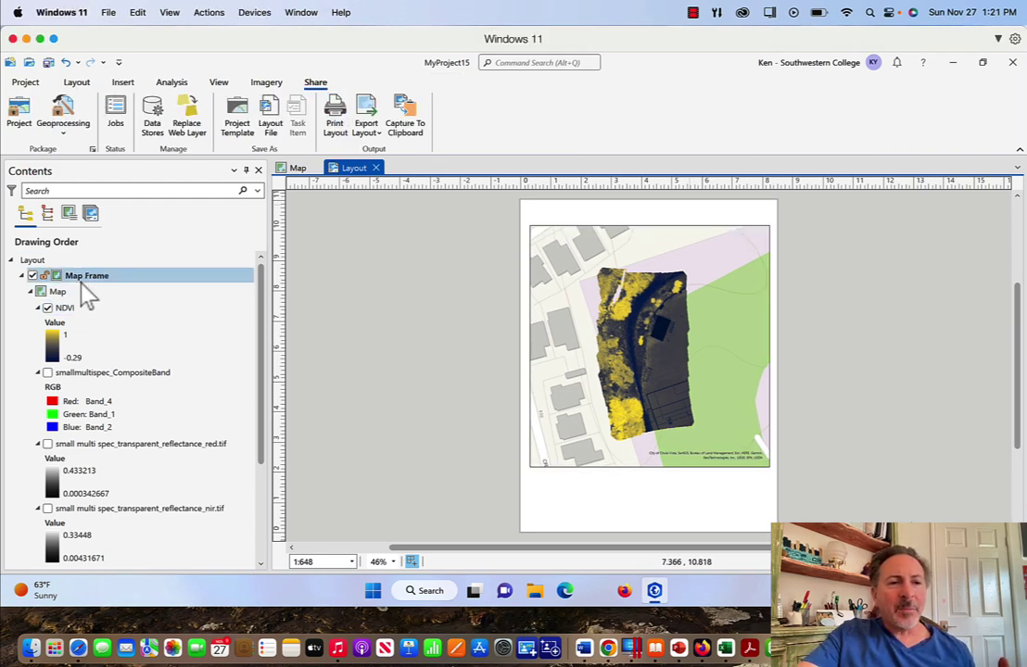
# Switch the map's basemap to Imagery with Labels and check it on the layout
pyautogui.click(59, 292)
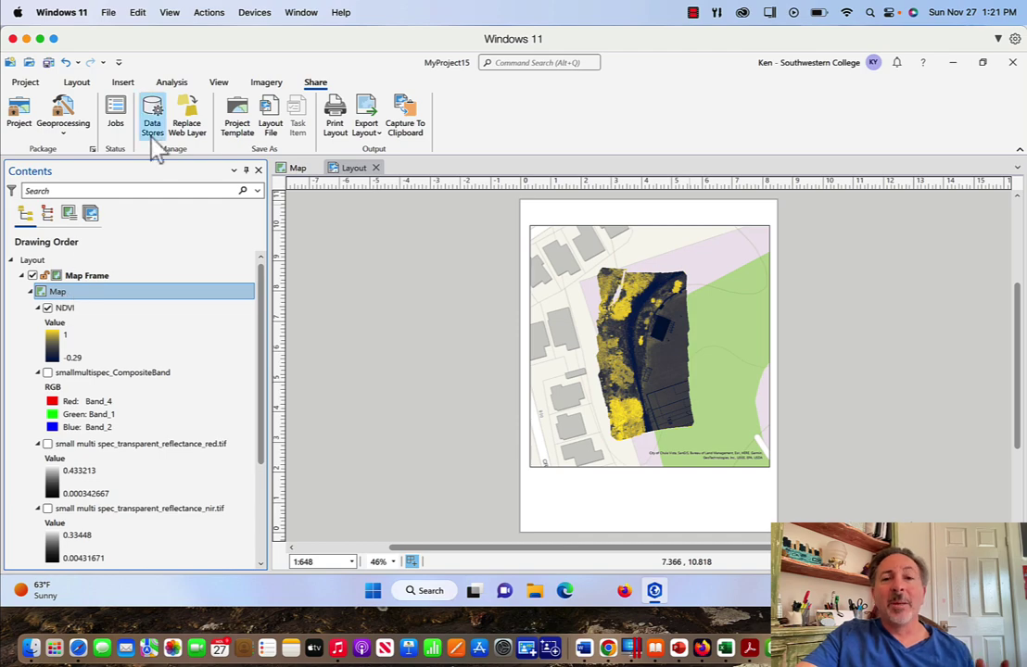
pyautogui.click(82, 84)
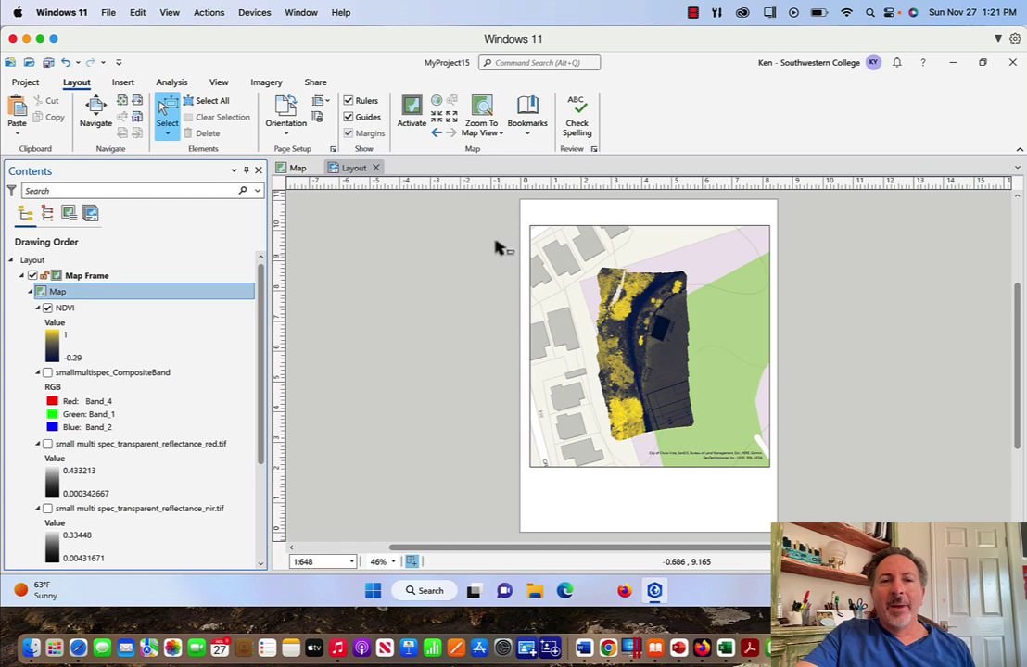
pyautogui.click(352, 180)
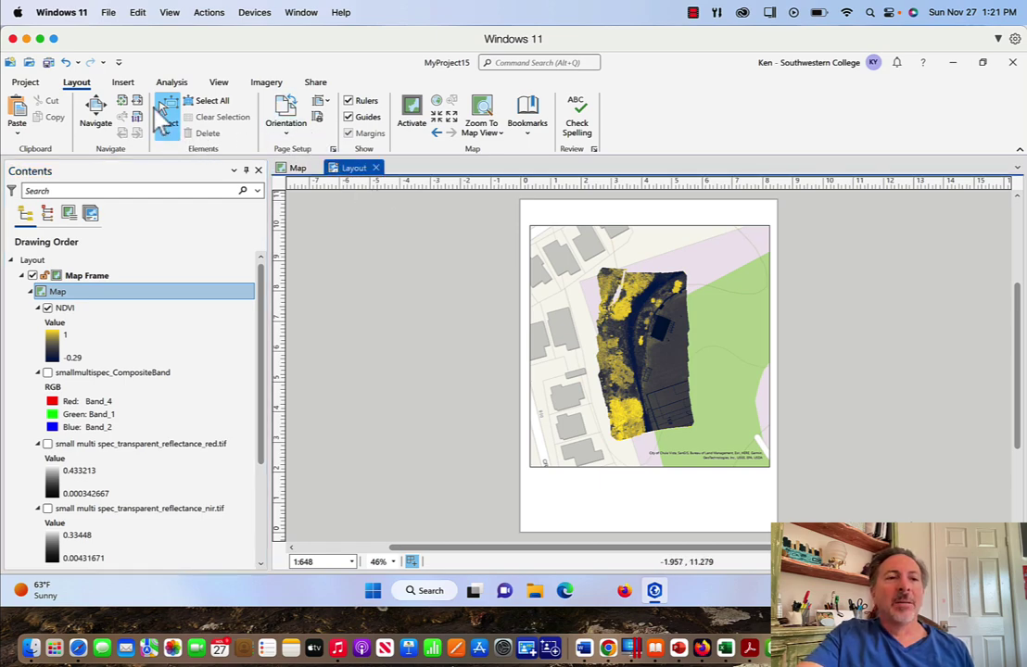
pyautogui.click(131, 83)
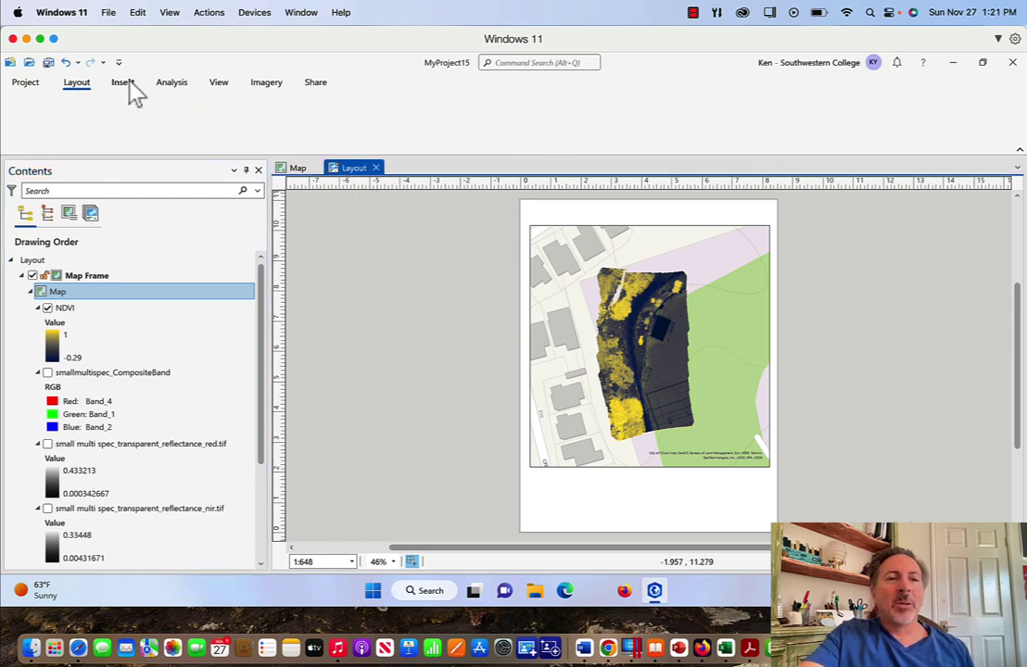
pyautogui.click(296, 169)
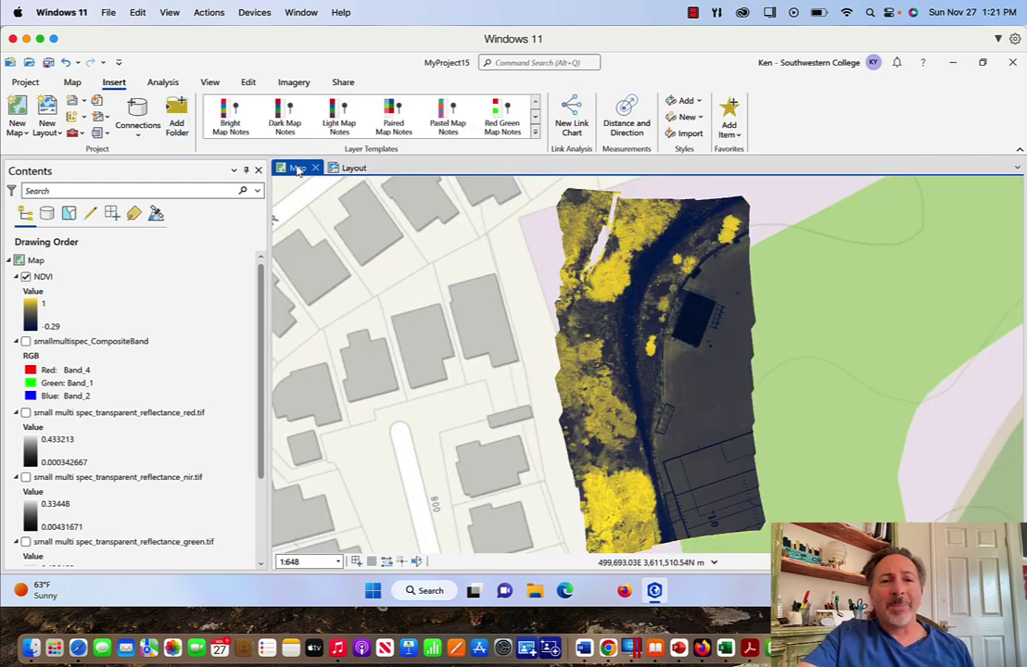
pyautogui.click(73, 84)
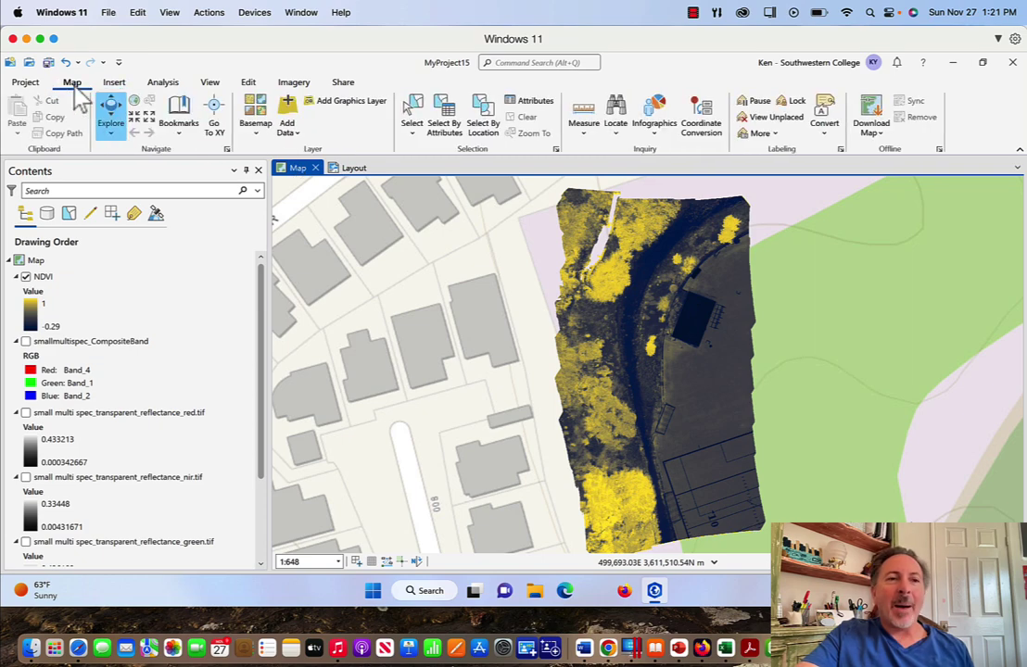
pyautogui.click(257, 130)
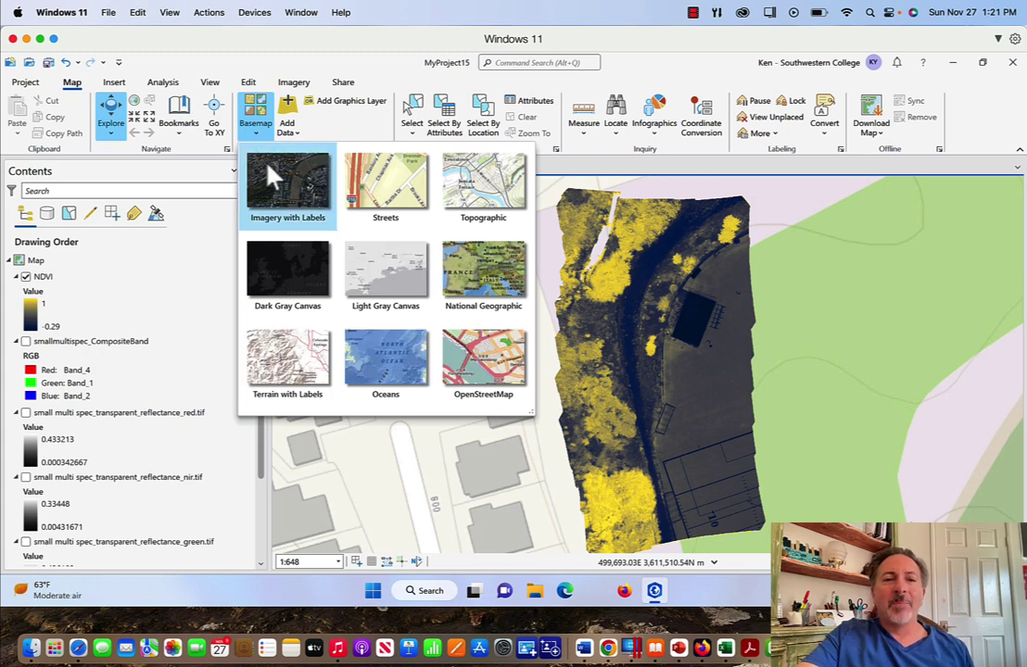
pyautogui.click(293, 194)
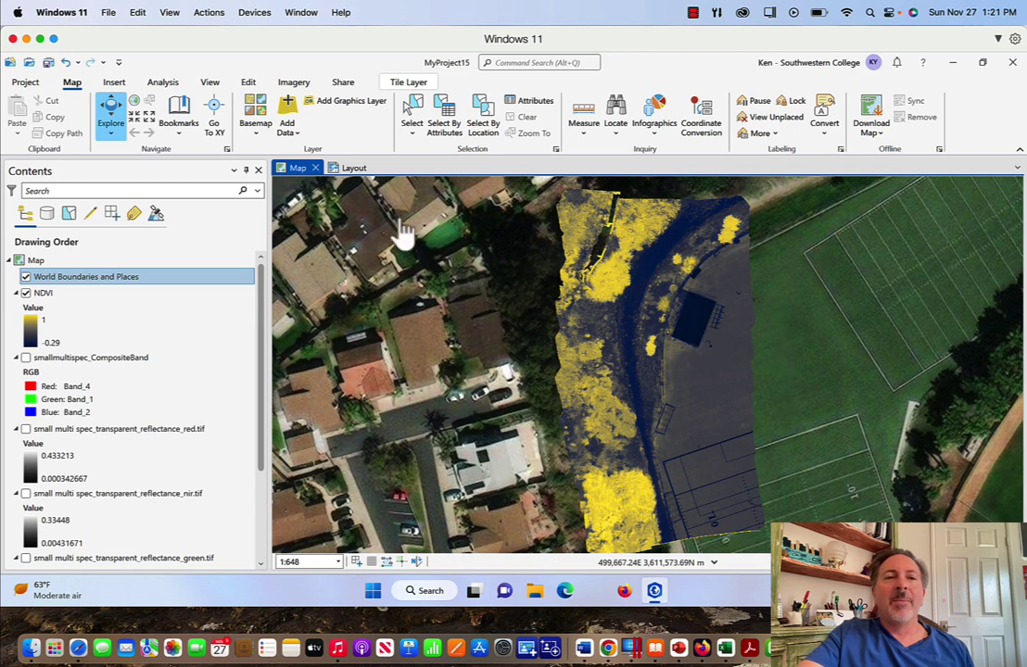
pyautogui.click(354, 170)
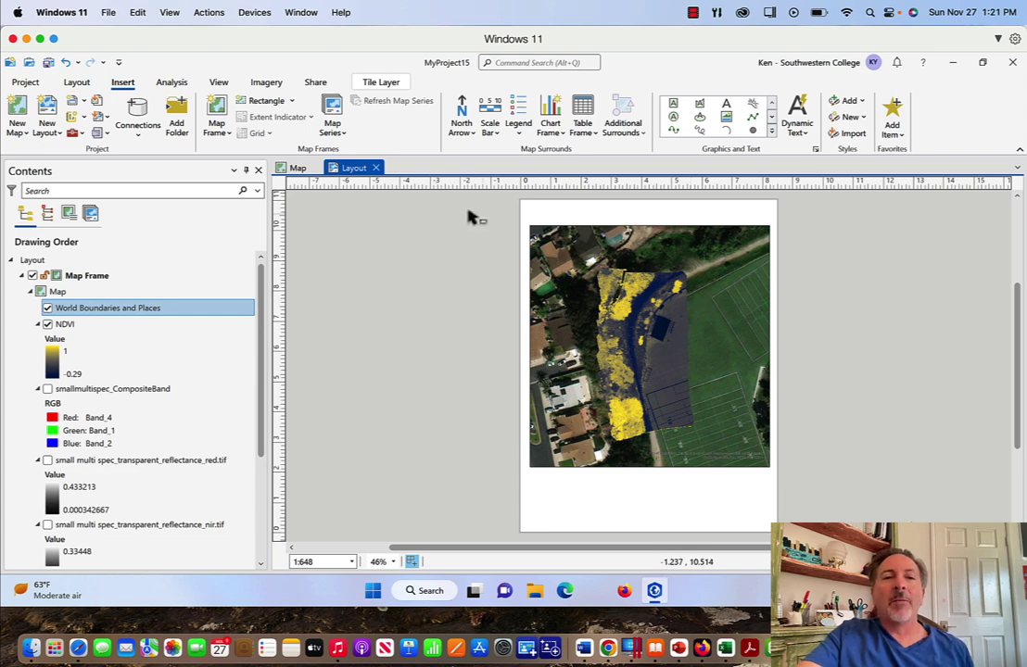
# Replace the satellite basemap with a lighter one, settling on Topographic
pyautogui.click(296, 169)
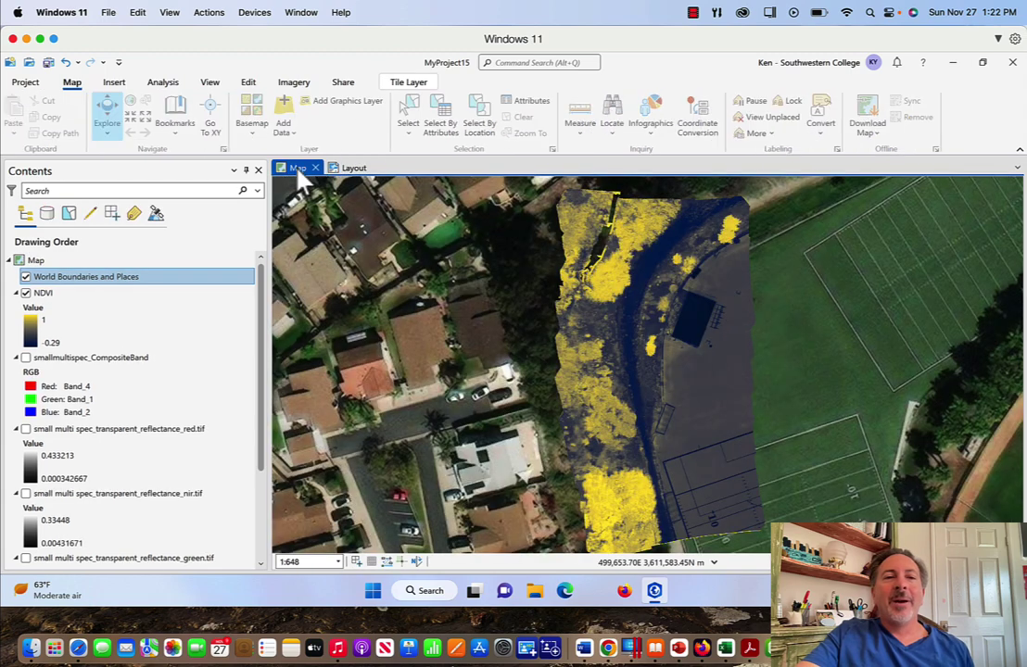
pyautogui.click(255, 123)
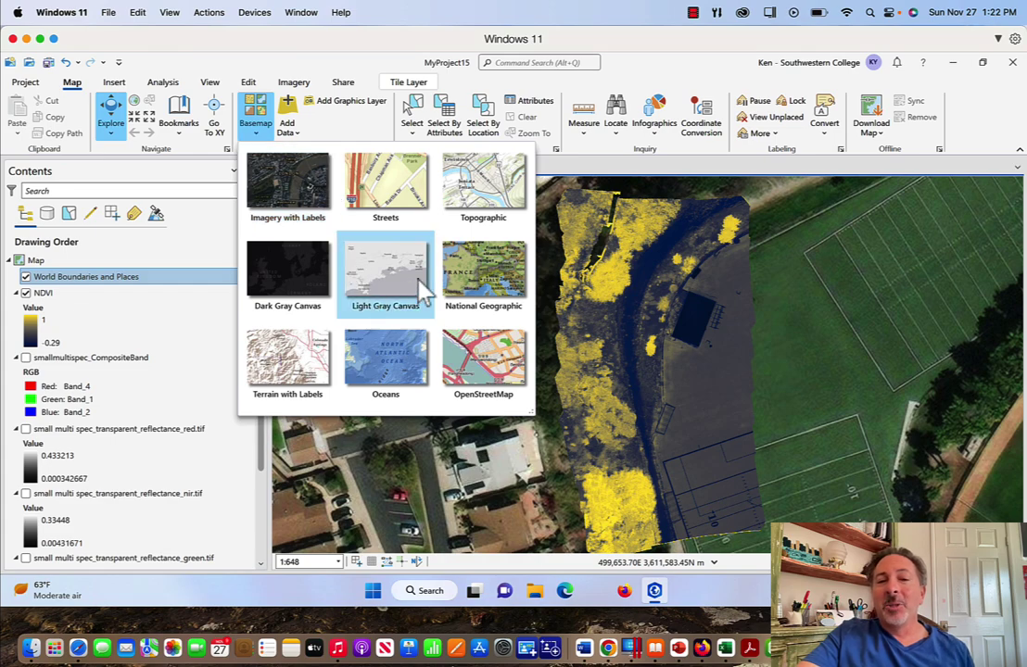
pyautogui.click(480, 274)
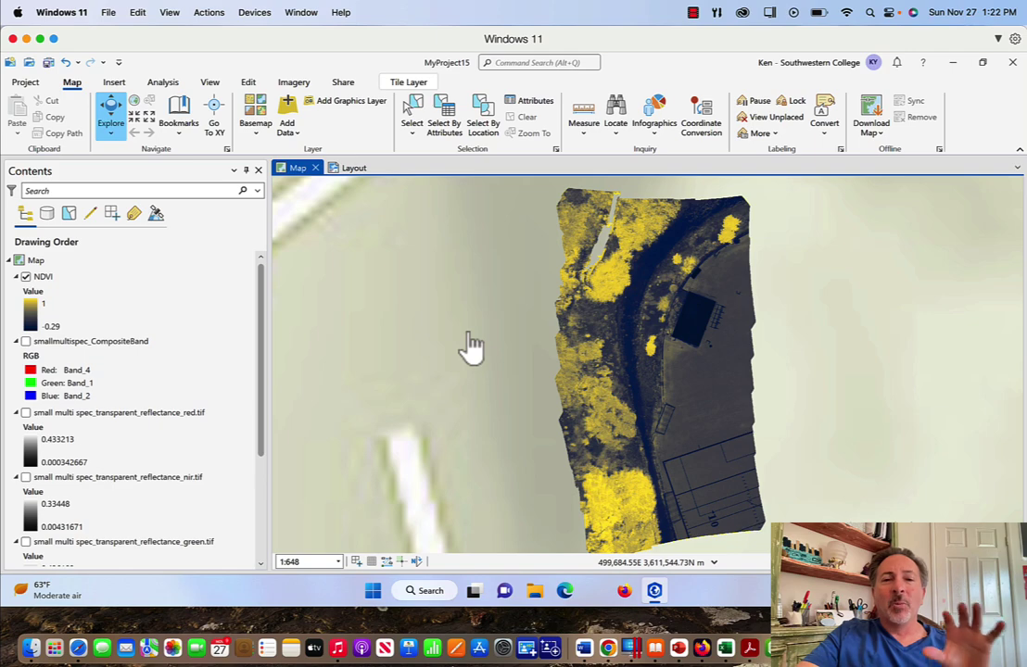
pyautogui.click(255, 120)
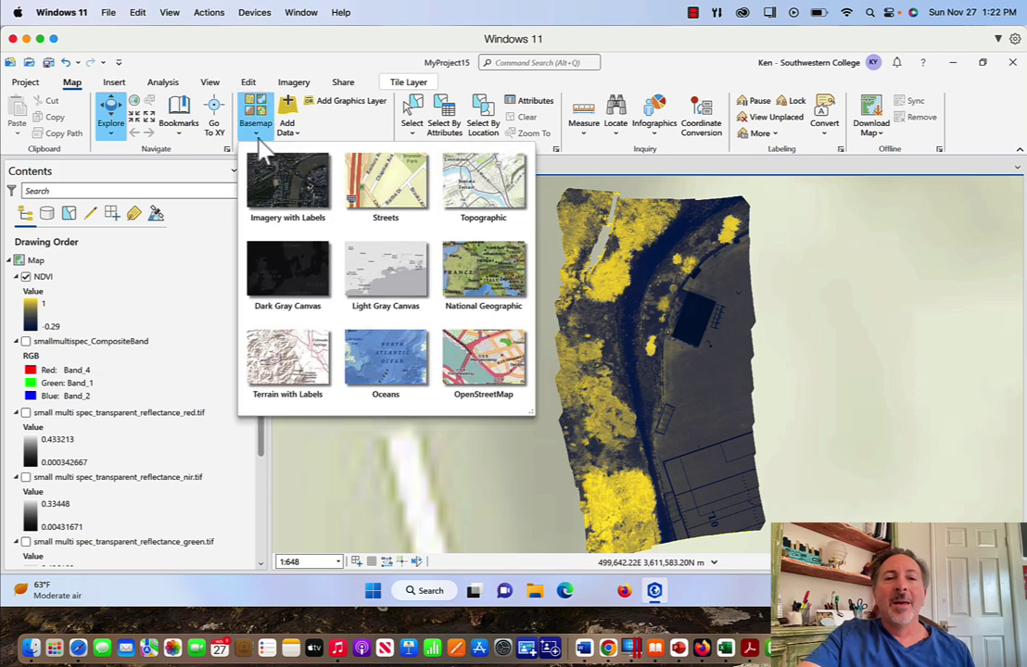
pyautogui.click(469, 194)
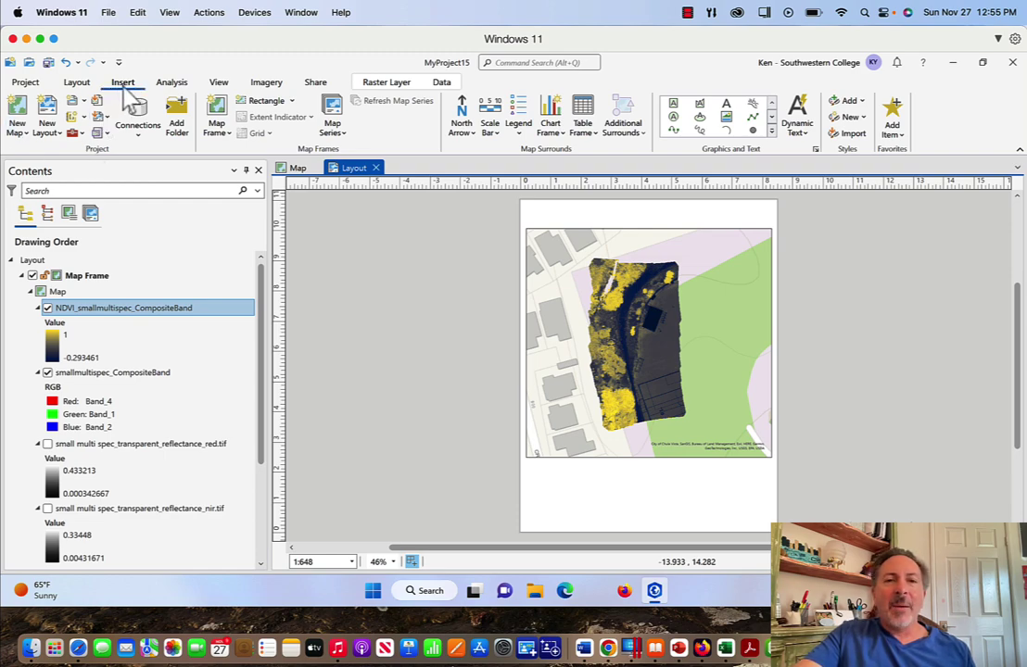
# Add a north arrow in the second style to the map frame's top-left corner
pyautogui.click(471, 134)
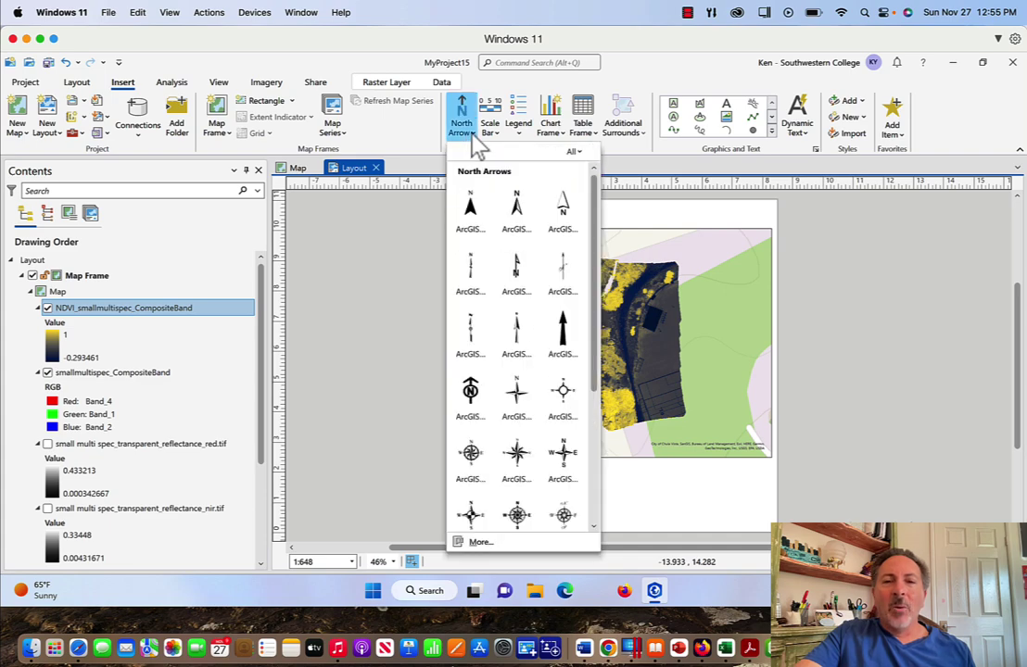
pyautogui.click(518, 211)
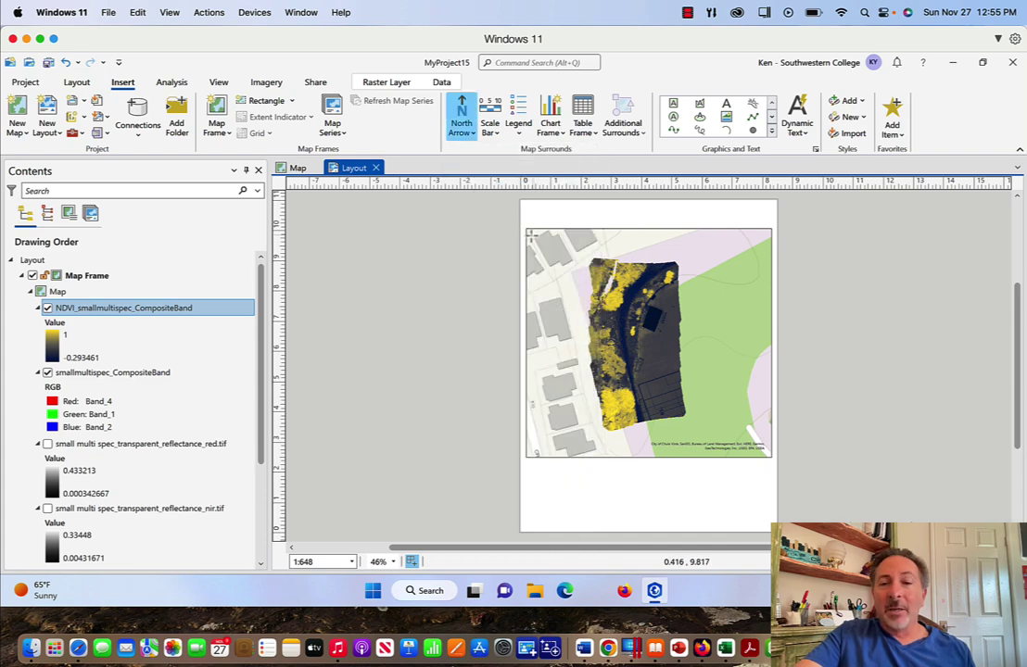
pyautogui.moveTo(556, 266); pyautogui.dragTo(575, 294)
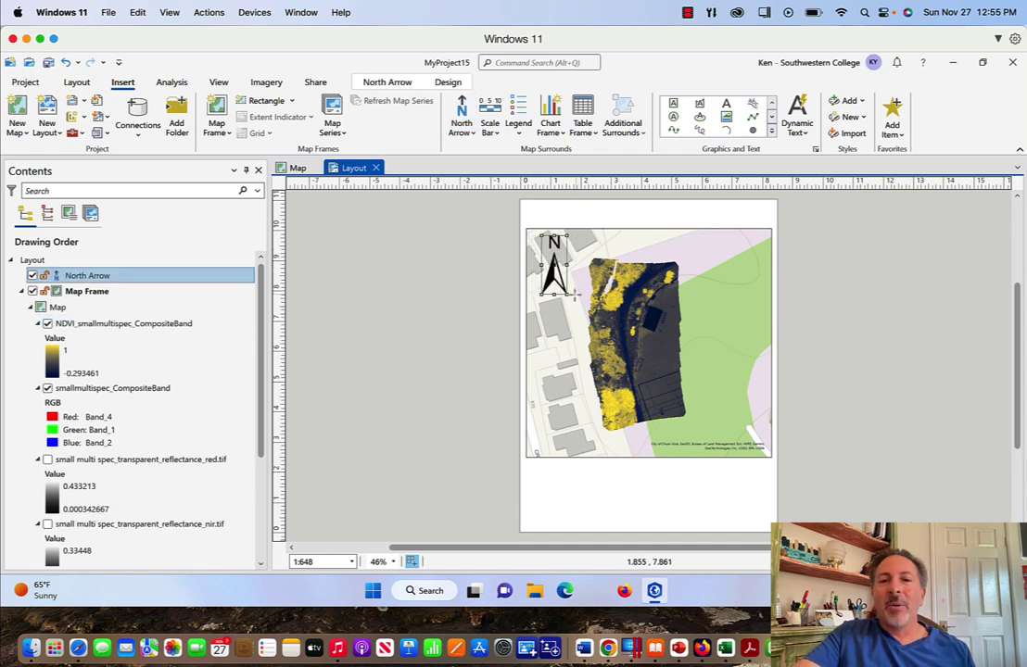
# Place a Scale Line 1 imperial scale bar at the map frame's bottom-left
pyautogui.click(498, 135)
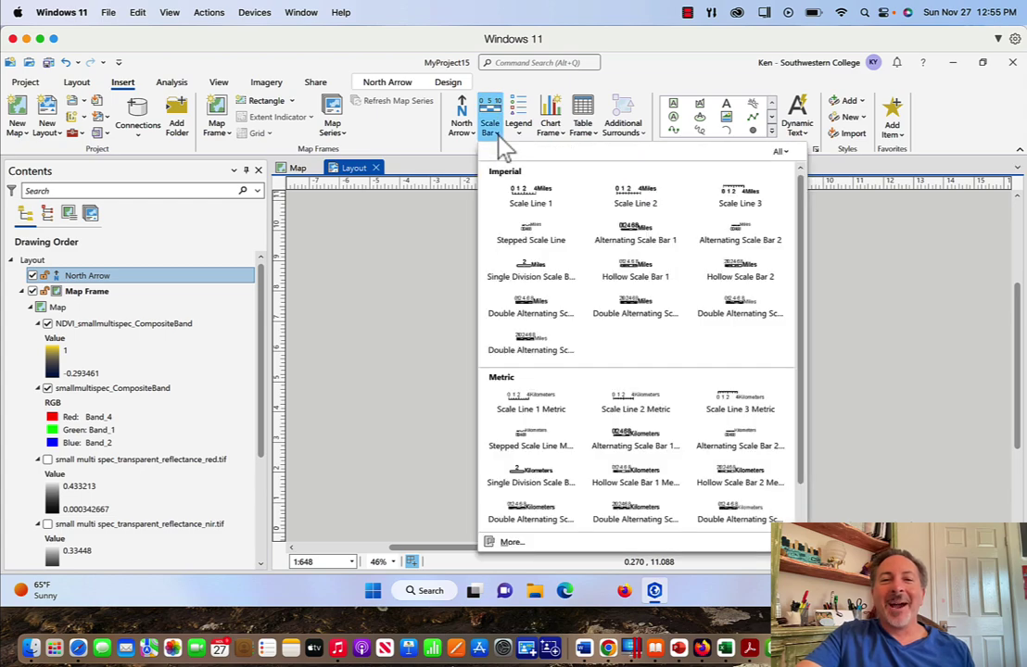
pyautogui.click(524, 197)
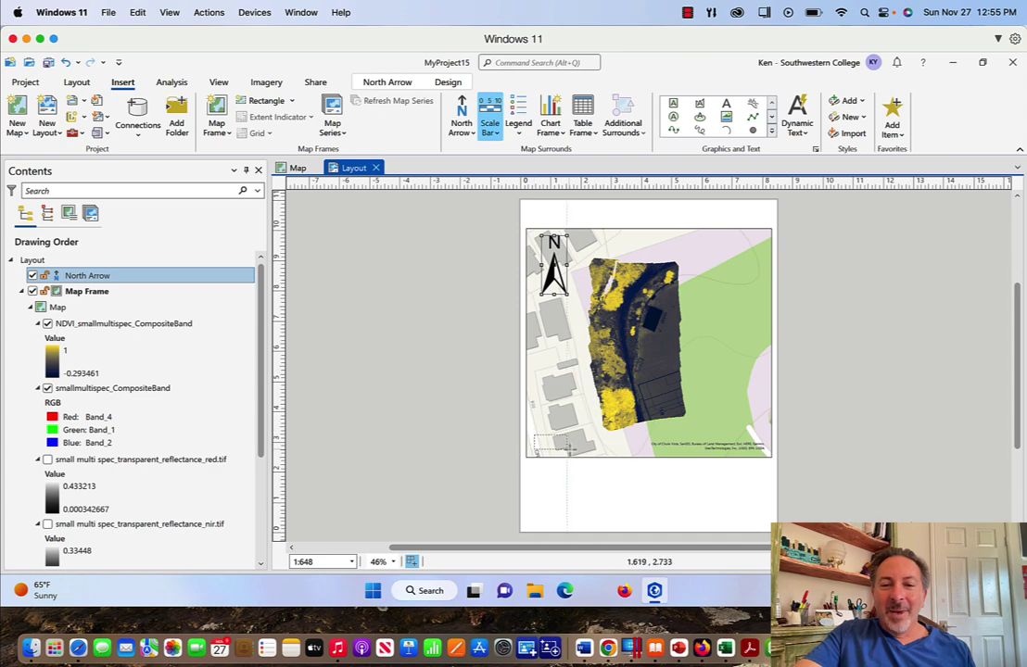
pyautogui.moveTo(534, 434); pyautogui.dragTo(621, 455)
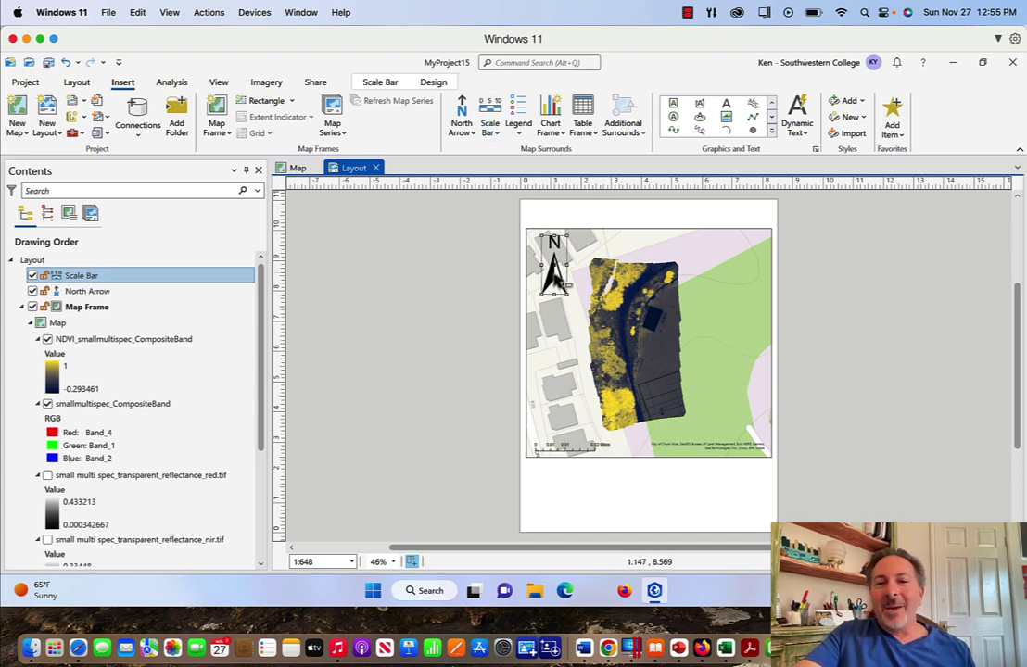
# Shrink the north arrow and stretch the scale bar along the map's bottom edge
pyautogui.click(559, 276)
pyautogui.moveTo(569, 296); pyautogui.dragTo(556, 282)
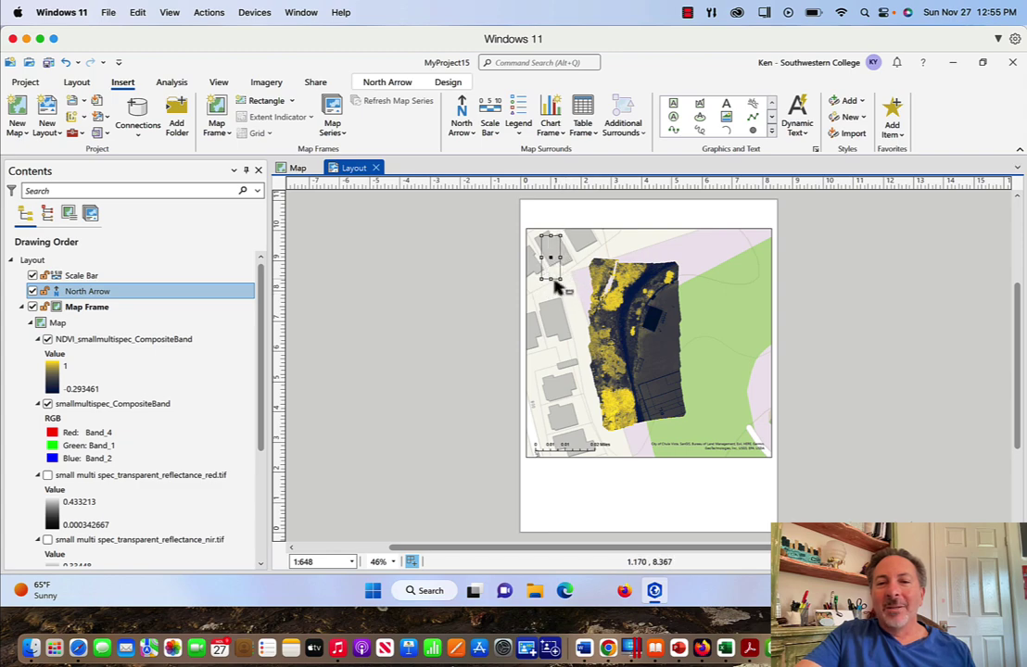
pyautogui.click(590, 452)
pyautogui.moveTo(600, 437); pyautogui.dragTo(627, 439)
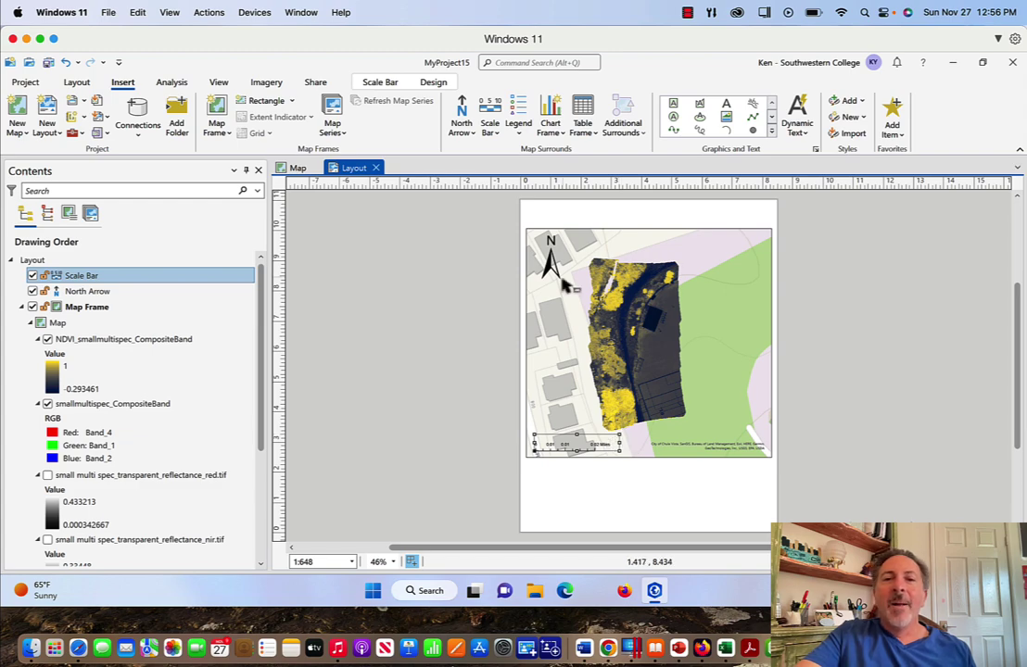
# Add a Legend 1 style legend in the map frame's top-right corner
pyautogui.click(519, 133)
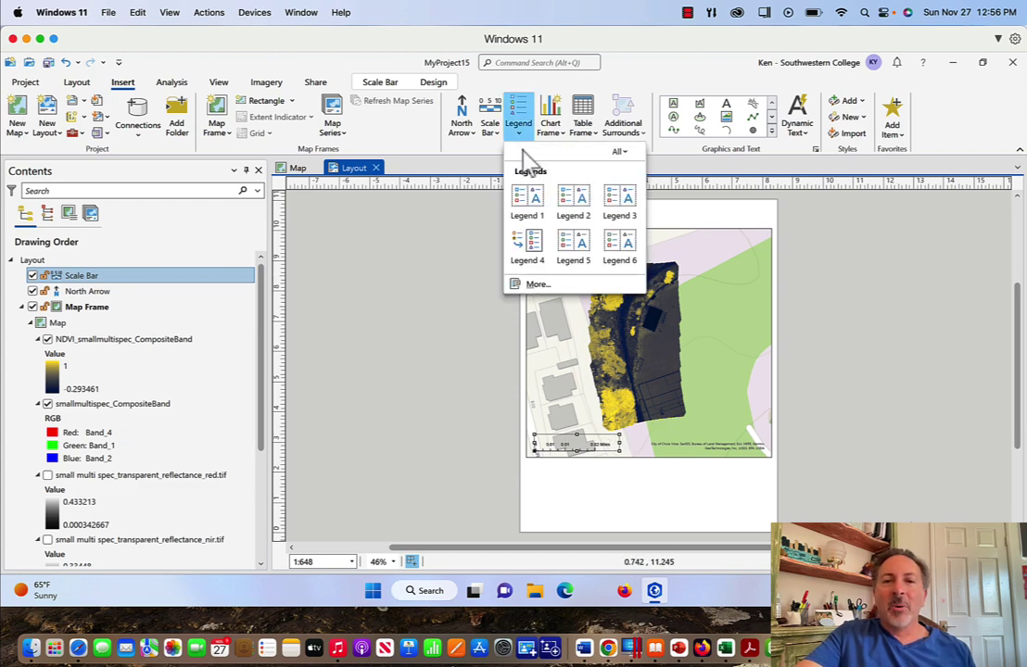
pyautogui.click(526, 210)
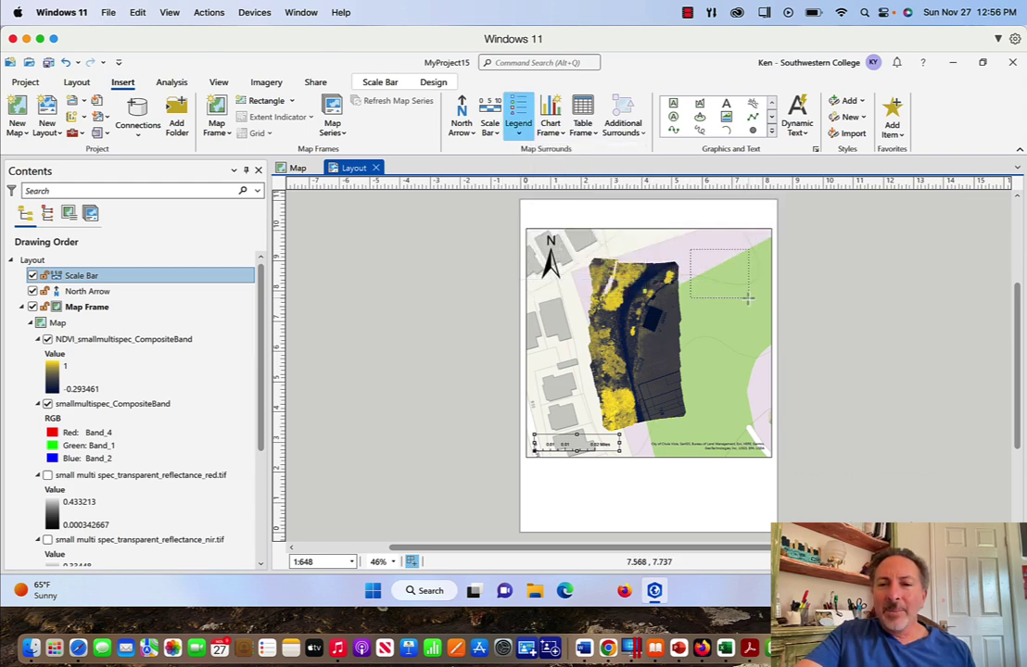
pyautogui.moveTo(762, 311); pyautogui.dragTo(765, 314)
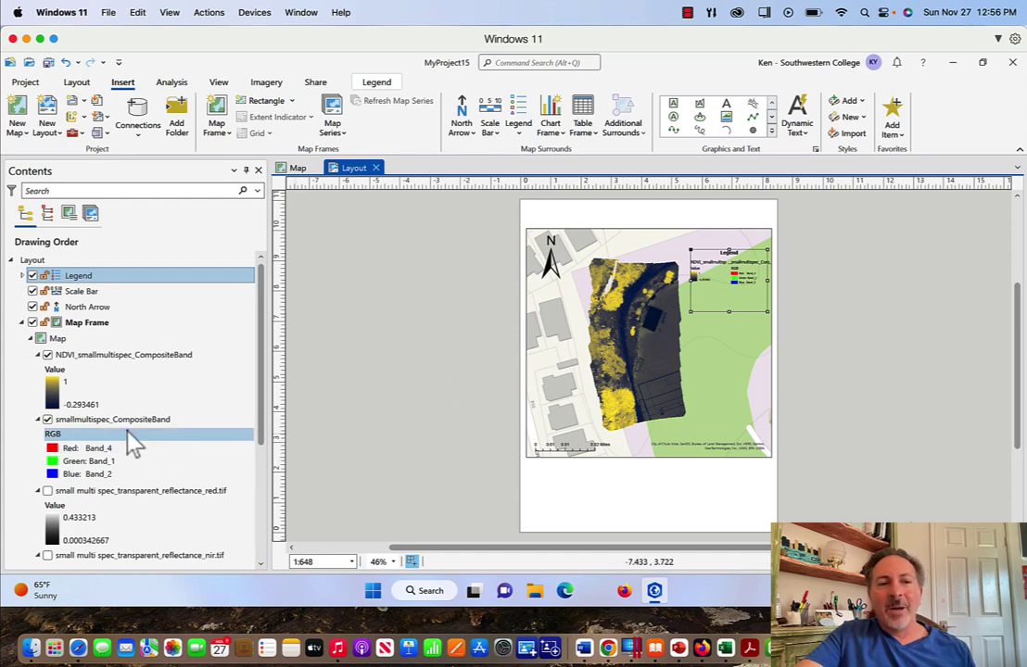
# Toggle the composite band, NDVI and red.tif layers so the legend lists only the NDVI entry
pyautogui.click(48, 420)
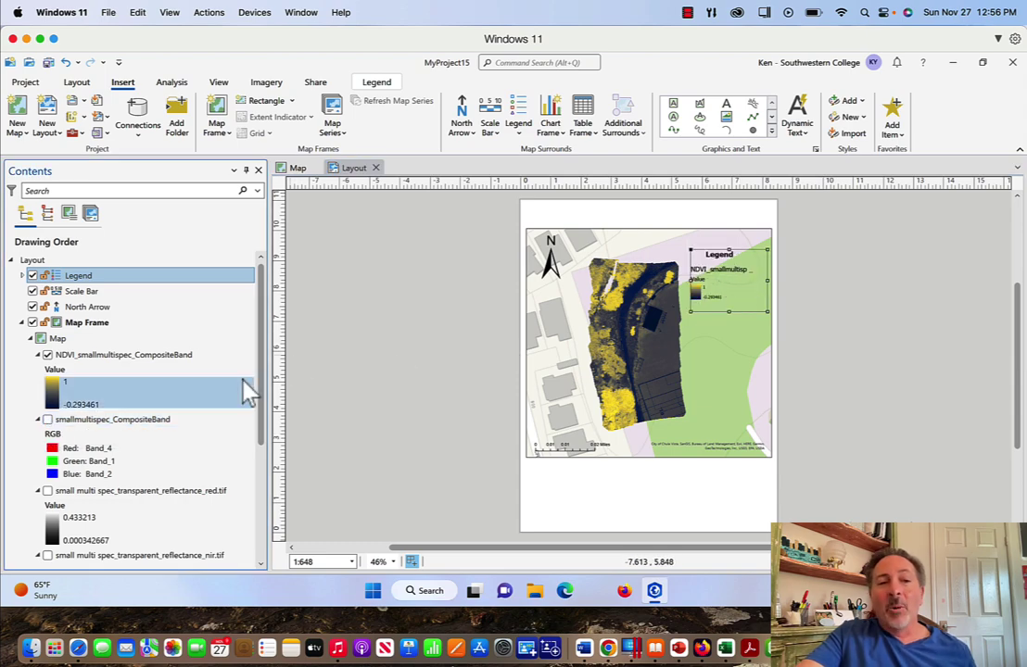
pyautogui.click(47, 355)
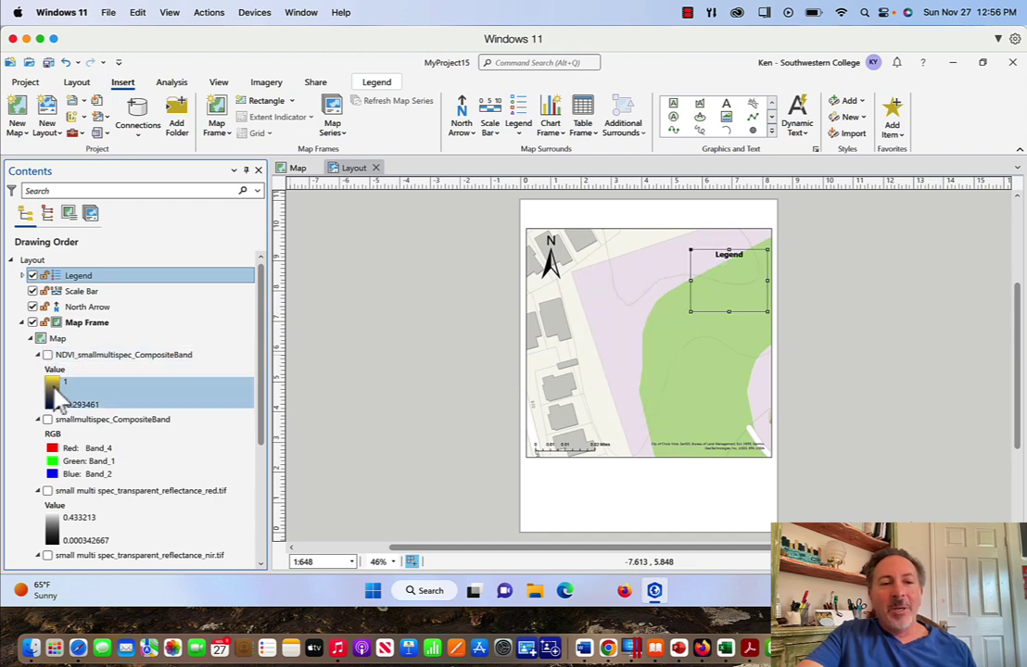
pyautogui.click(47, 420)
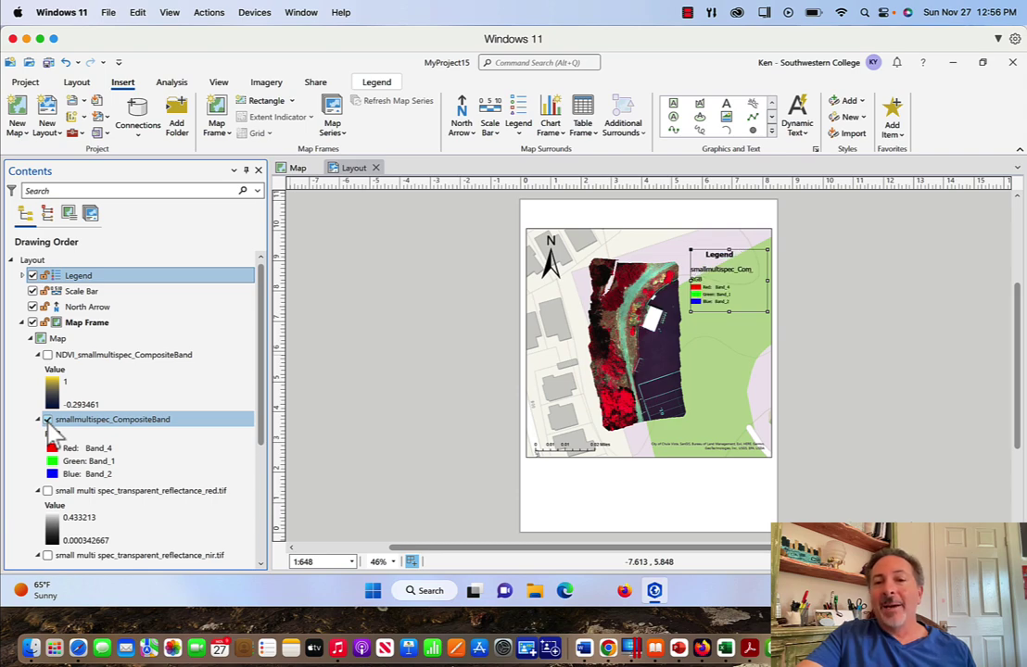
pyautogui.click(47, 421)
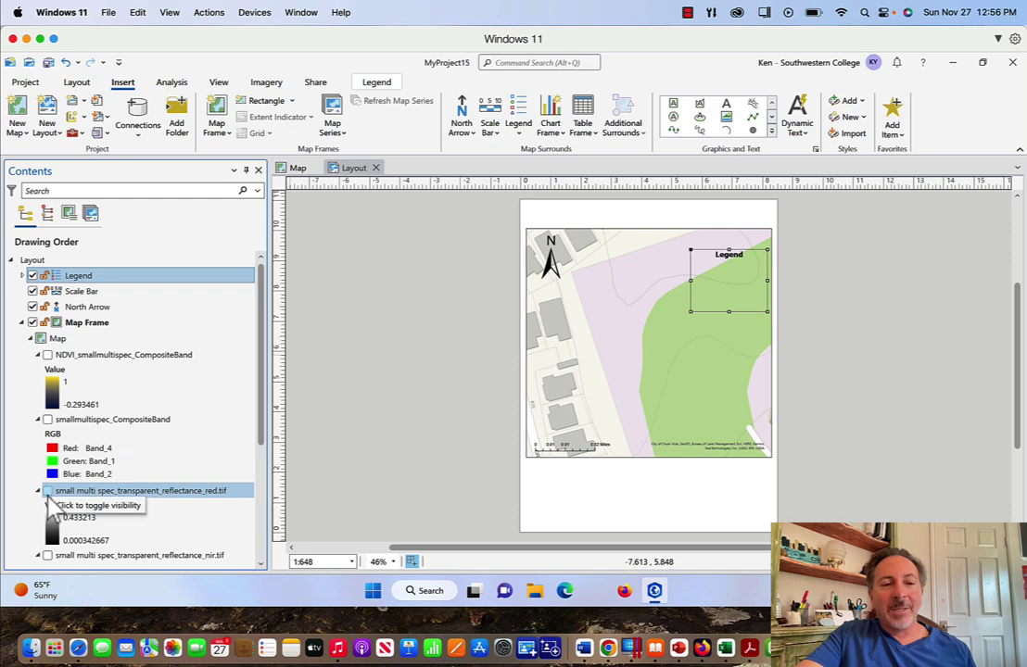
pyautogui.click(48, 491)
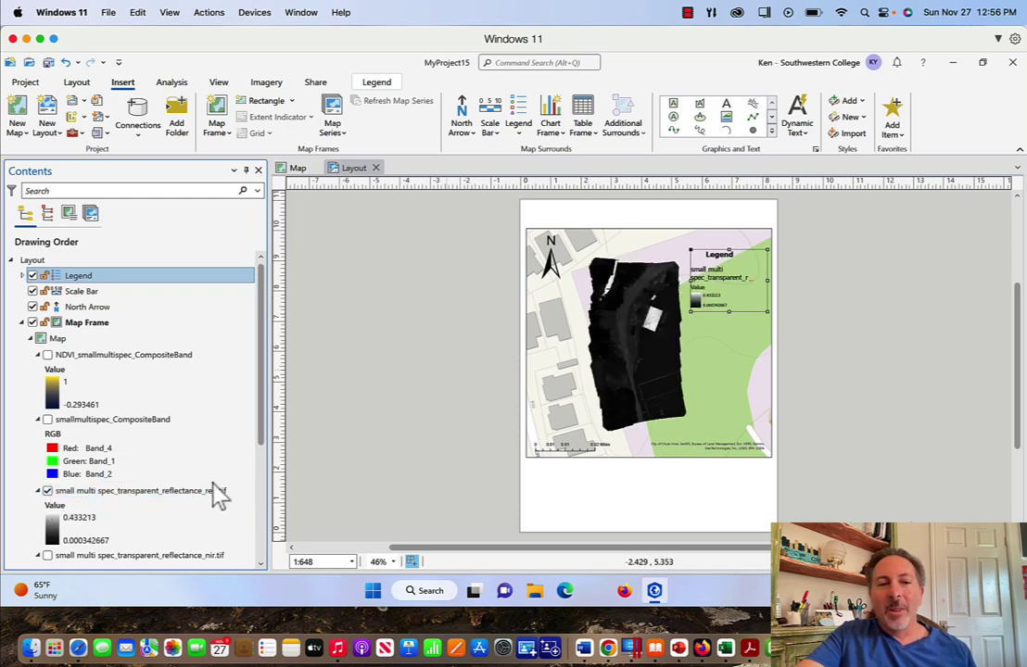
pyautogui.click(47, 492)
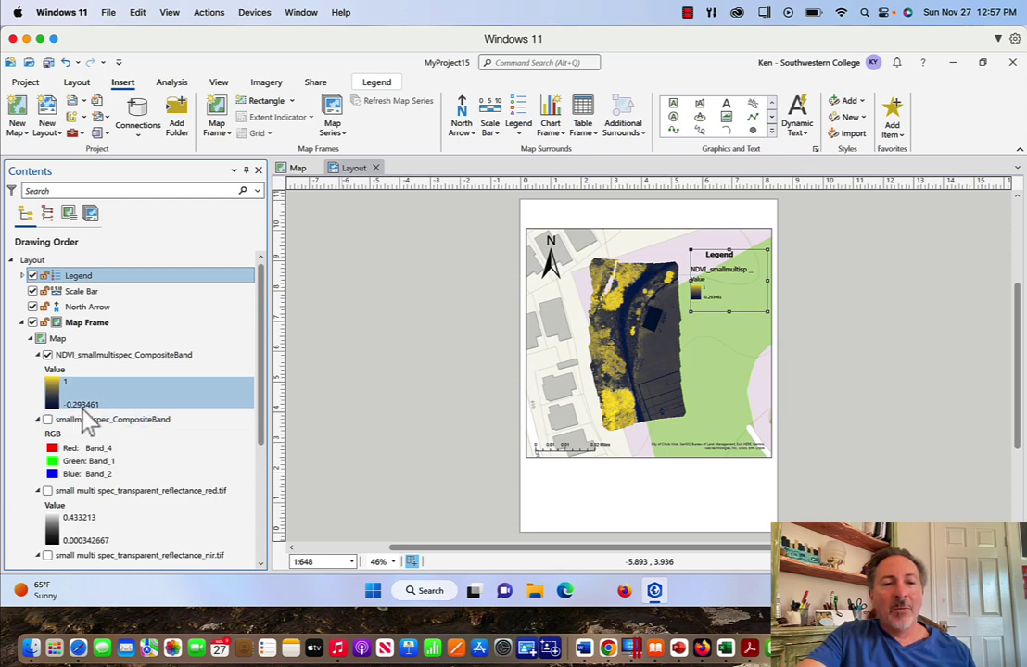
# Shorten the NDVI layer's low symbology label from -0.293461 to -0.29 and apply it
pyautogui.click(53, 394)
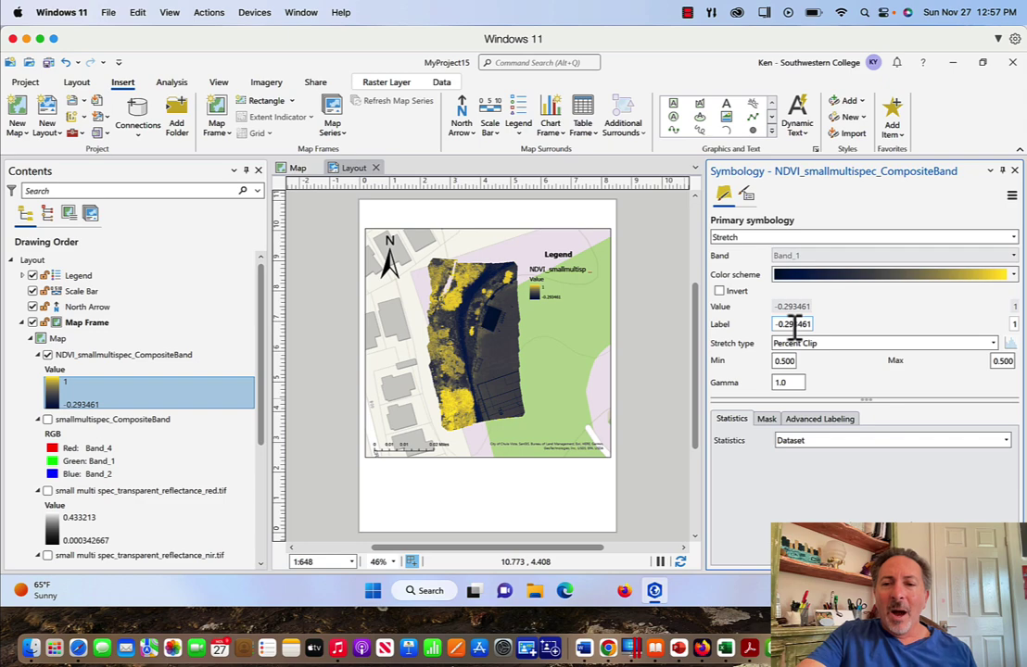
pyautogui.moveTo(794, 324); pyautogui.dragTo(837, 329)
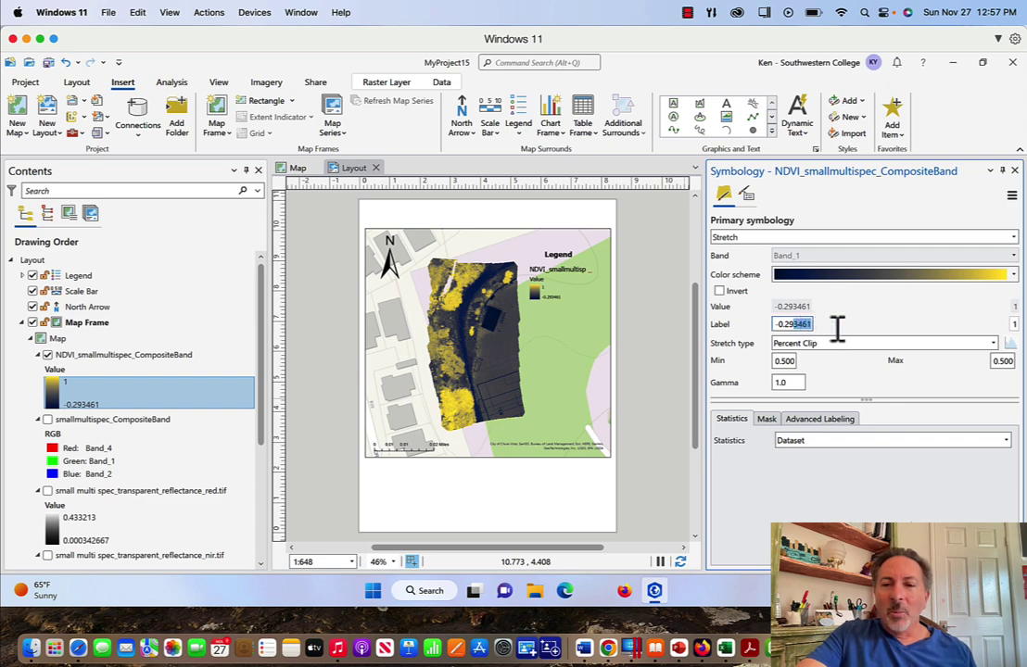
pyautogui.press('BackSpace')
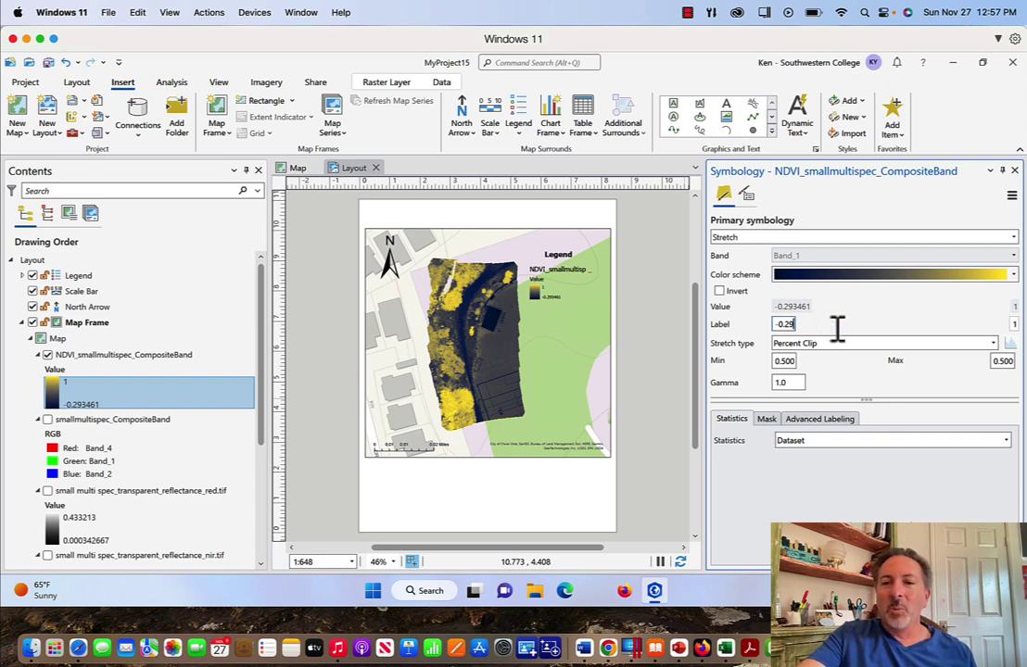
pyautogui.click(794, 494)
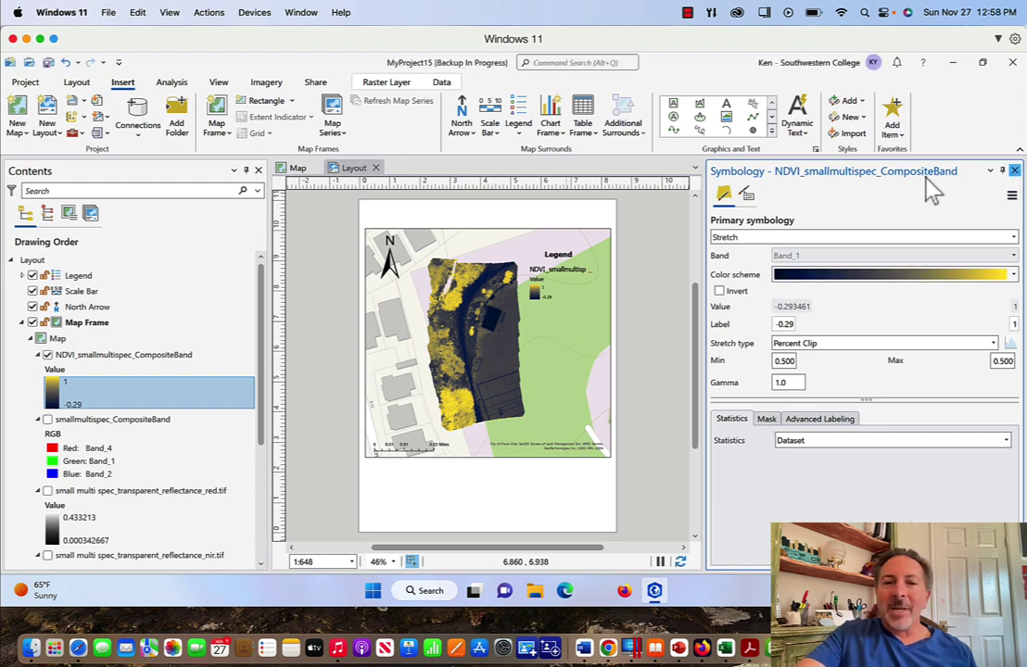
pyautogui.click(1014, 170)
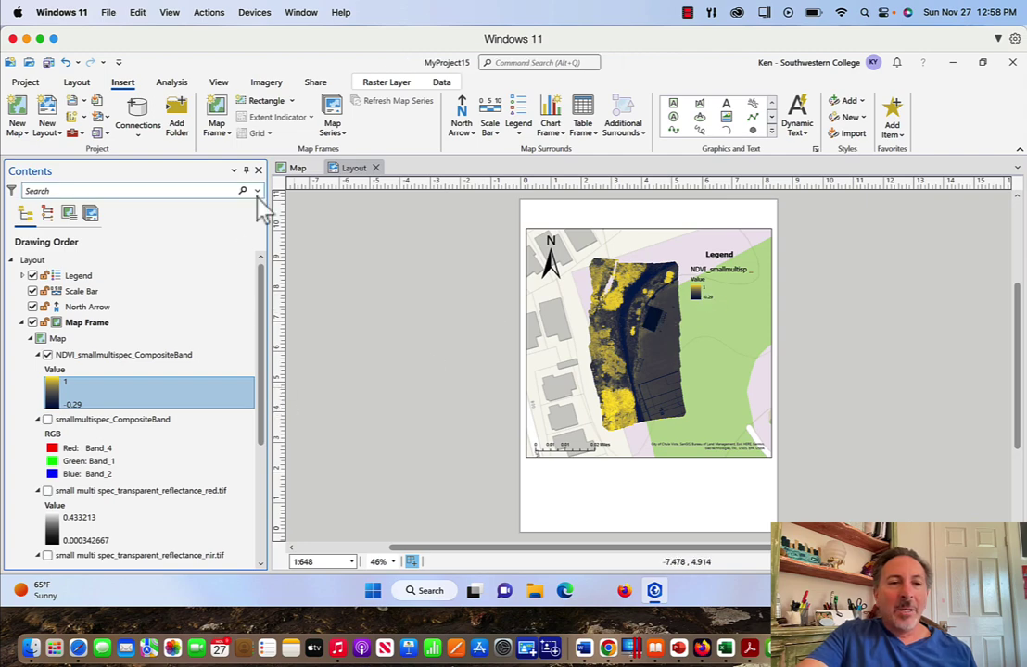
# Rename the NDVI_smallmultispec_CompositeBand layer to NDVI in Contents
pyautogui.click(300, 170)
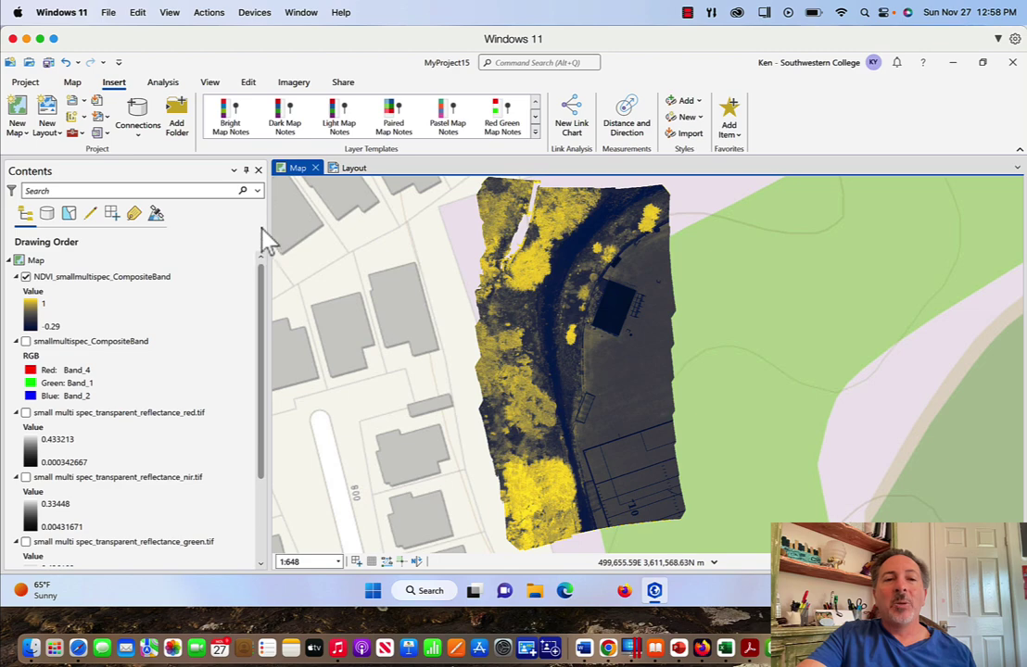
pyautogui.click(353, 168)
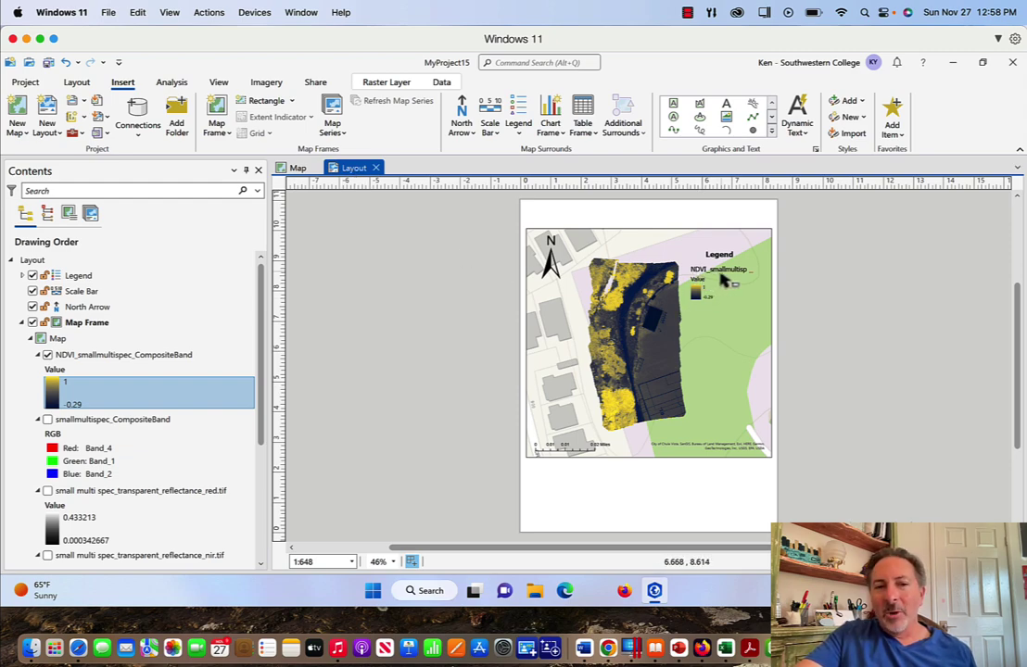
pyautogui.click(136, 358)
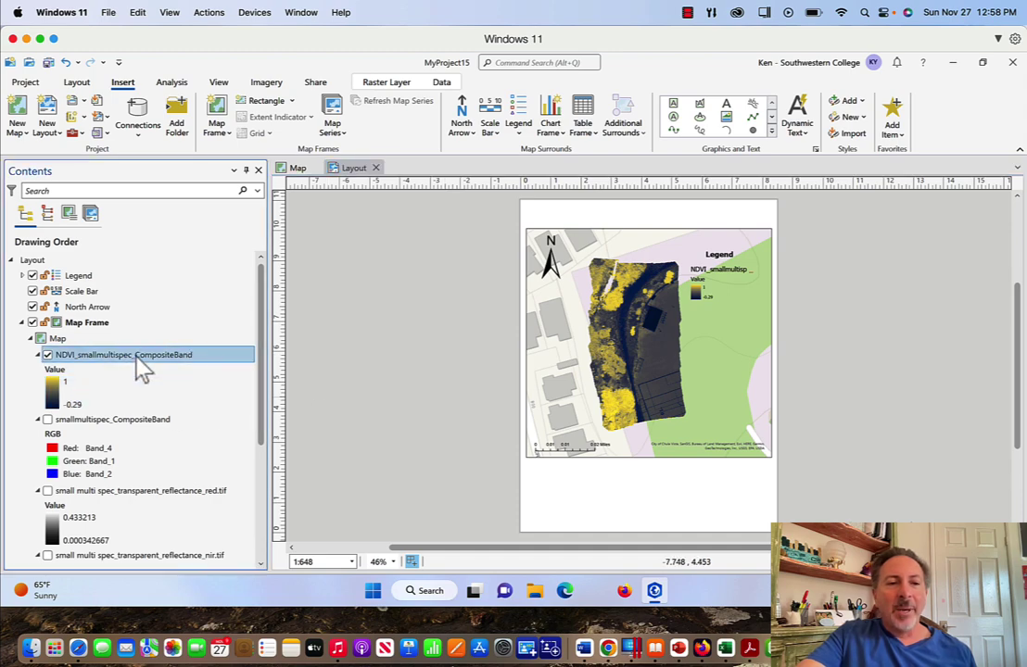
pyautogui.click(193, 358)
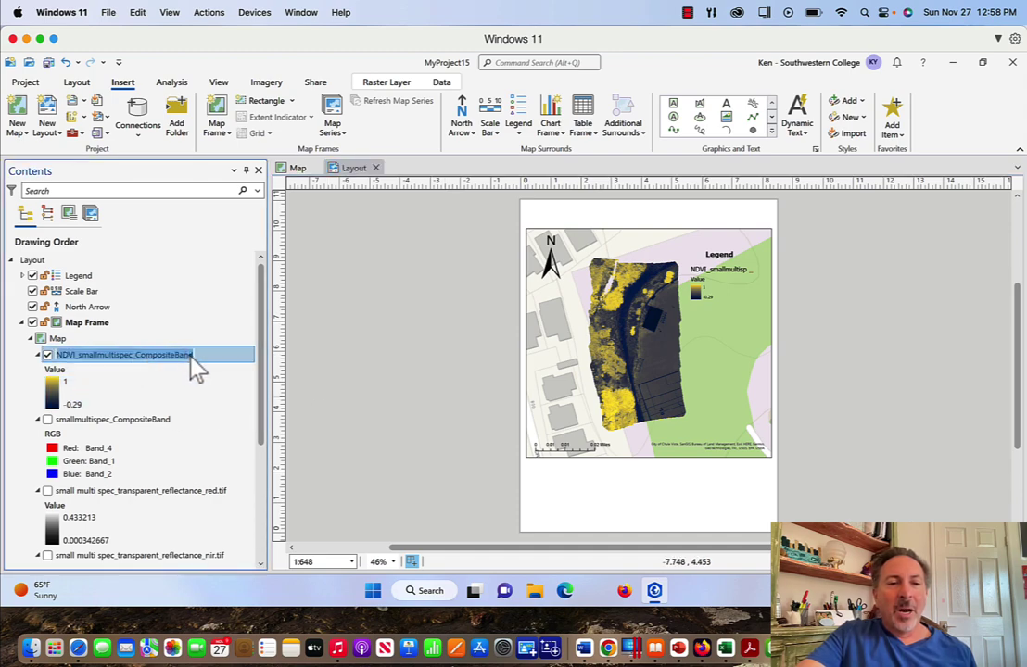
pyautogui.moveTo(193, 357); pyautogui.dragTo(76, 356)
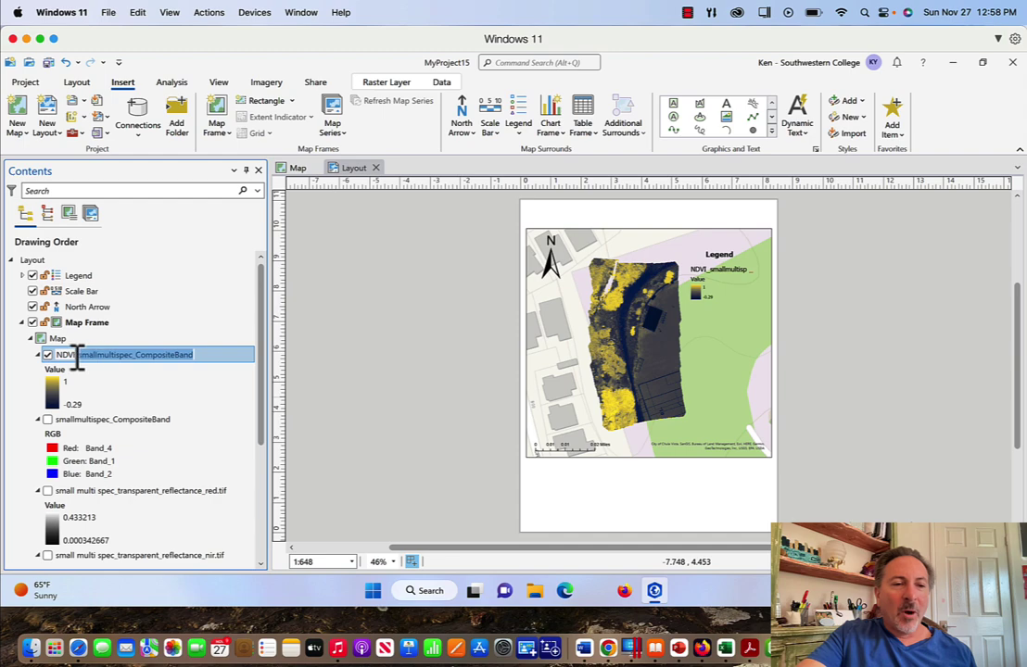
pyautogui.press('BackSpace')
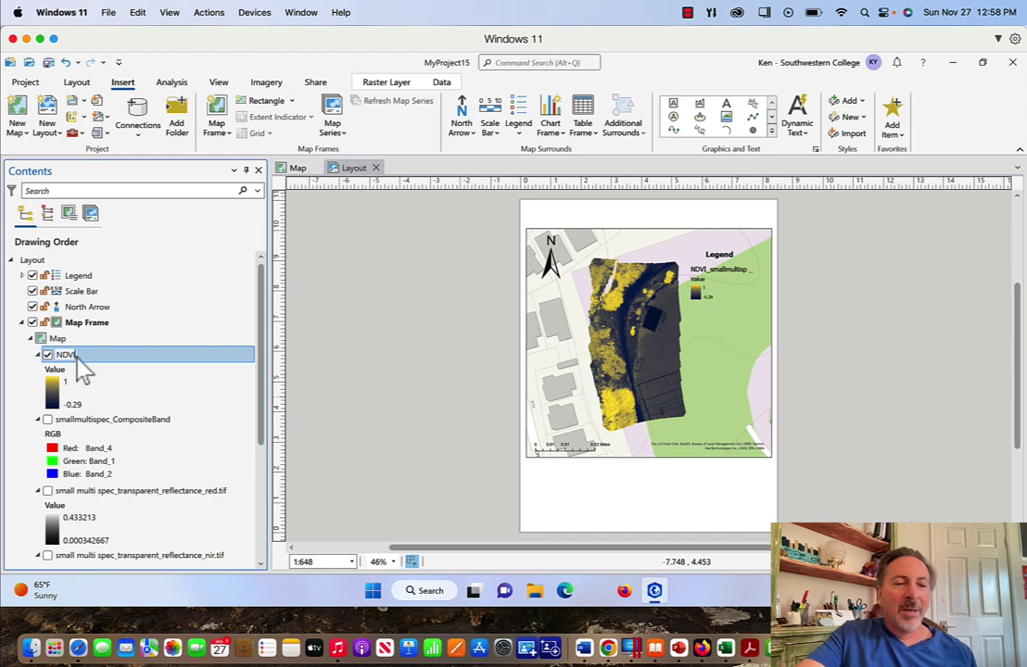
pyautogui.click(103, 421)
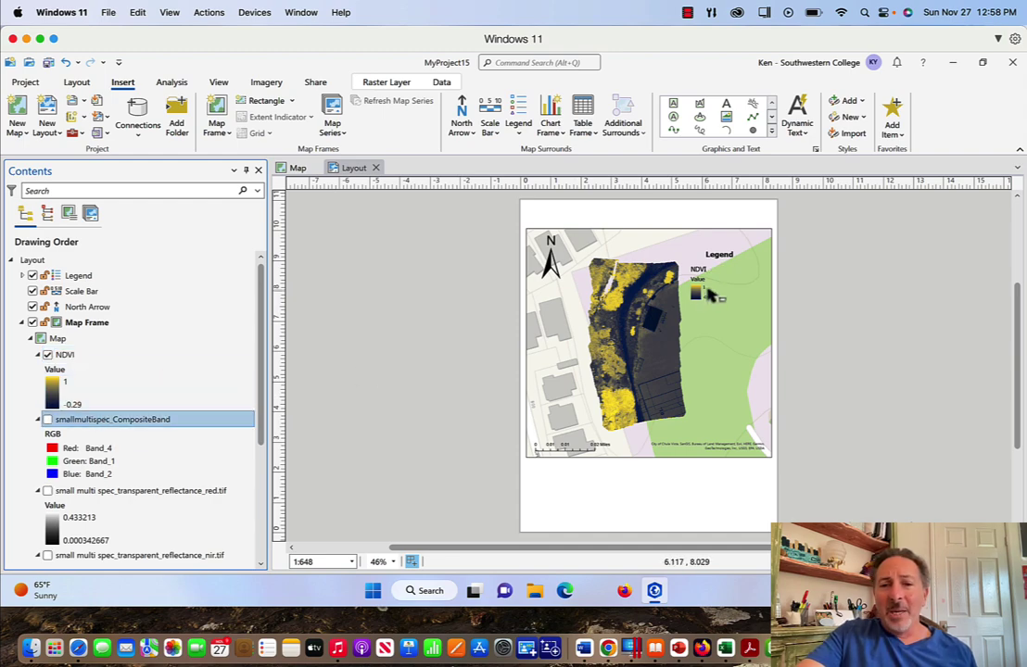
pyautogui.click(80, 358)
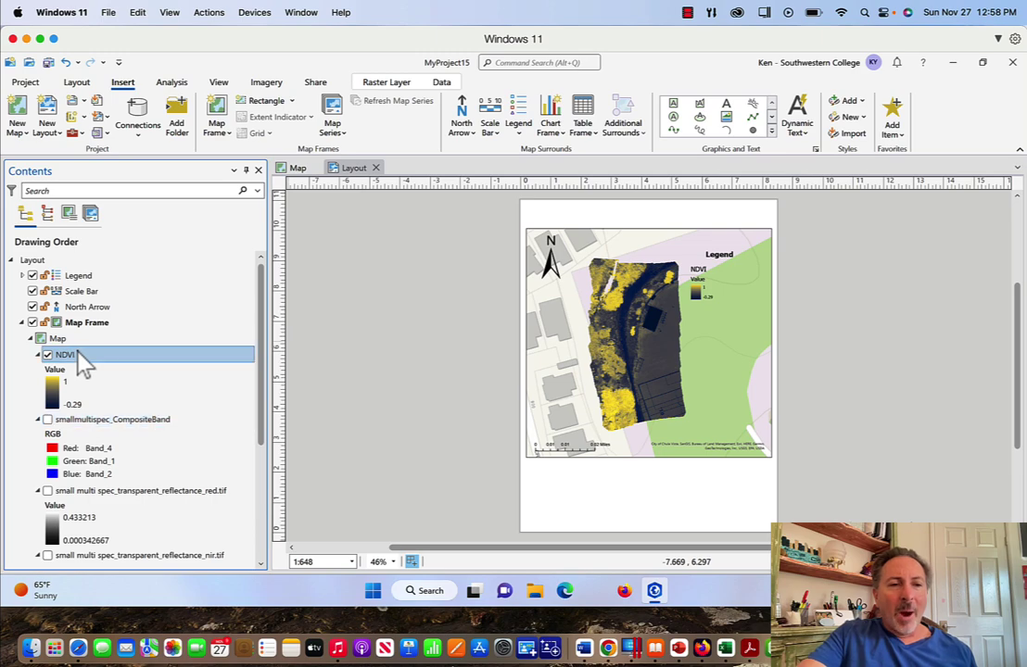
pyautogui.rightClick(79, 353)
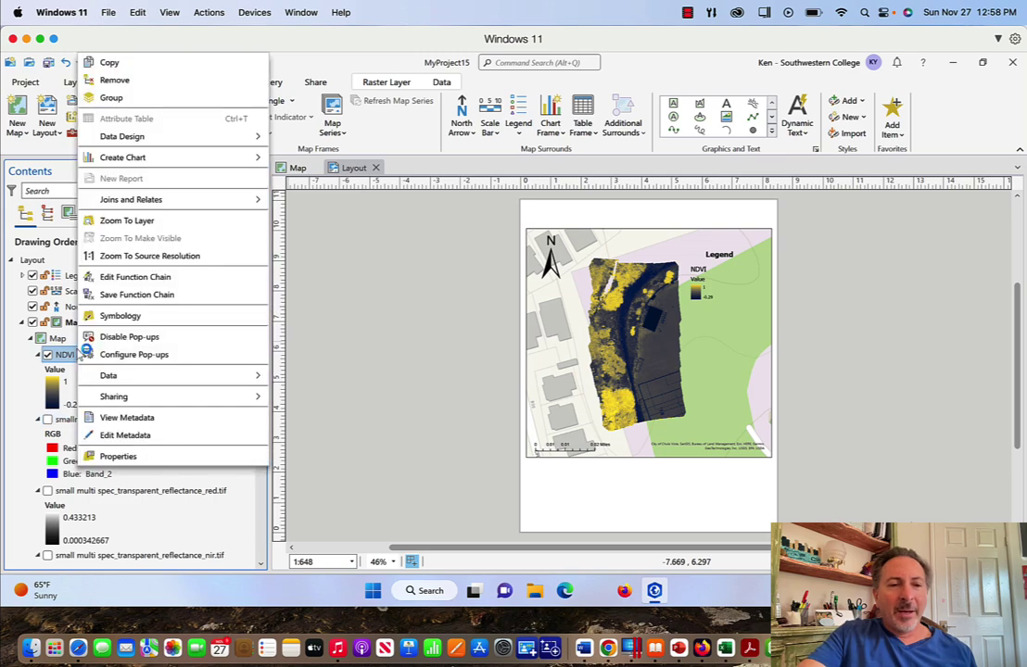
pyautogui.click(110, 458)
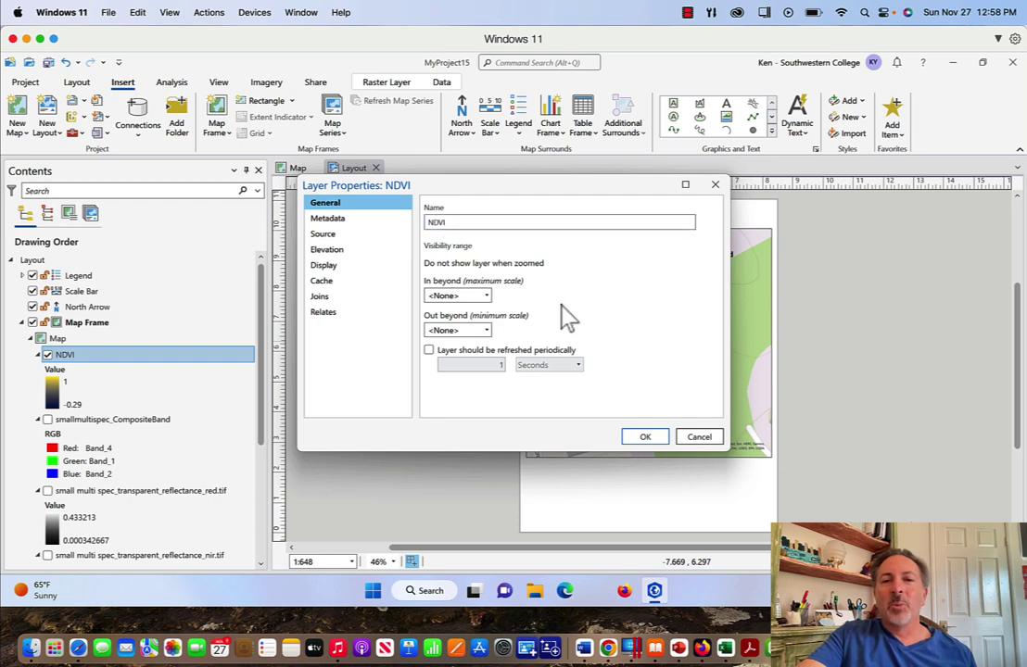
pyautogui.click(699, 440)
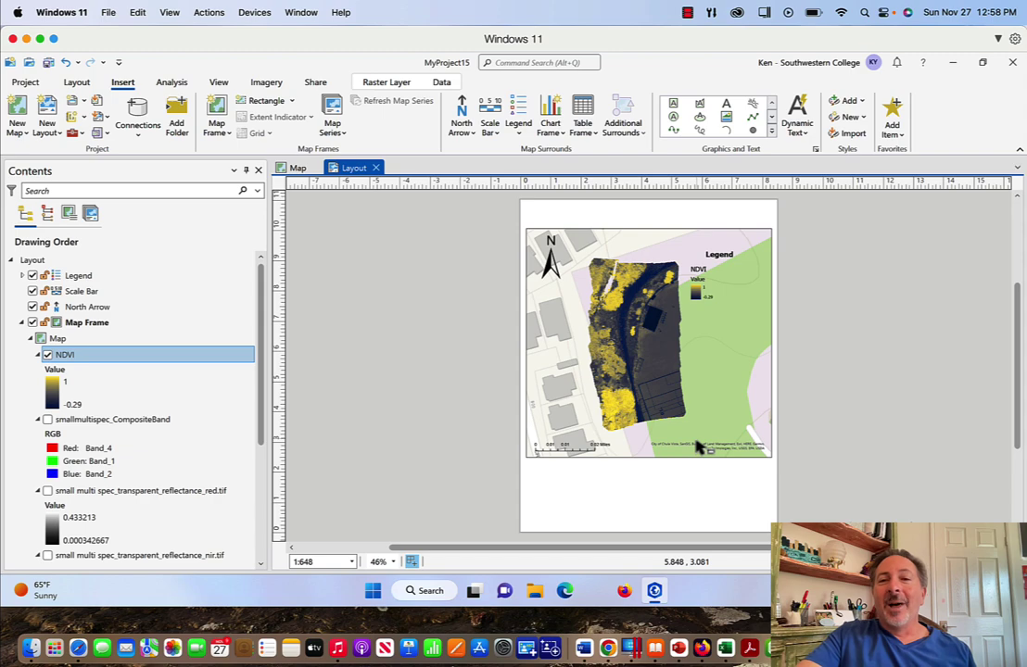
# Nudge the legend slightly lower and retitle it 'NDVI of SWC Legend'
pyautogui.click(716, 281)
pyautogui.moveTo(717, 271); pyautogui.dragTo(723, 288)
pyautogui.doubleClick(724, 288)
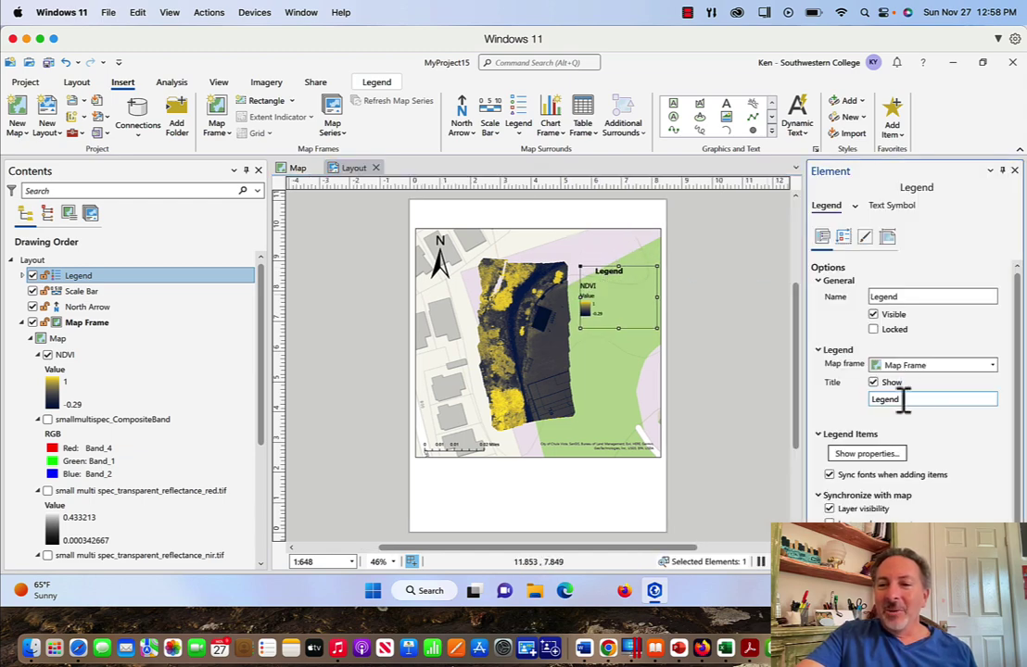
pyautogui.moveTo(898, 399); pyautogui.dragTo(860, 399)
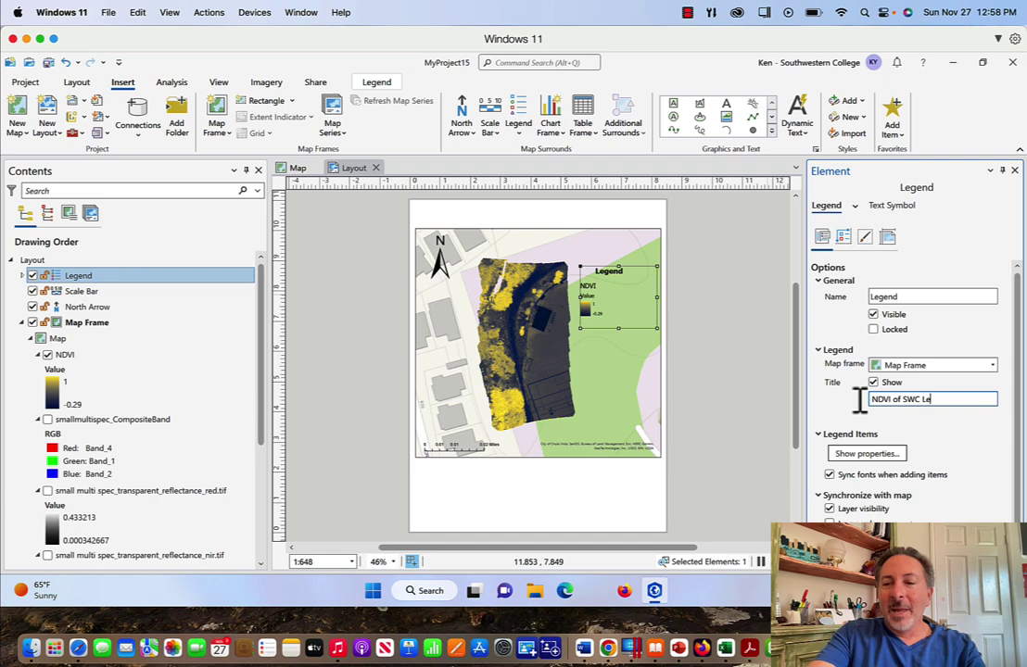
pyautogui.write('NDVI of SWC Legend')
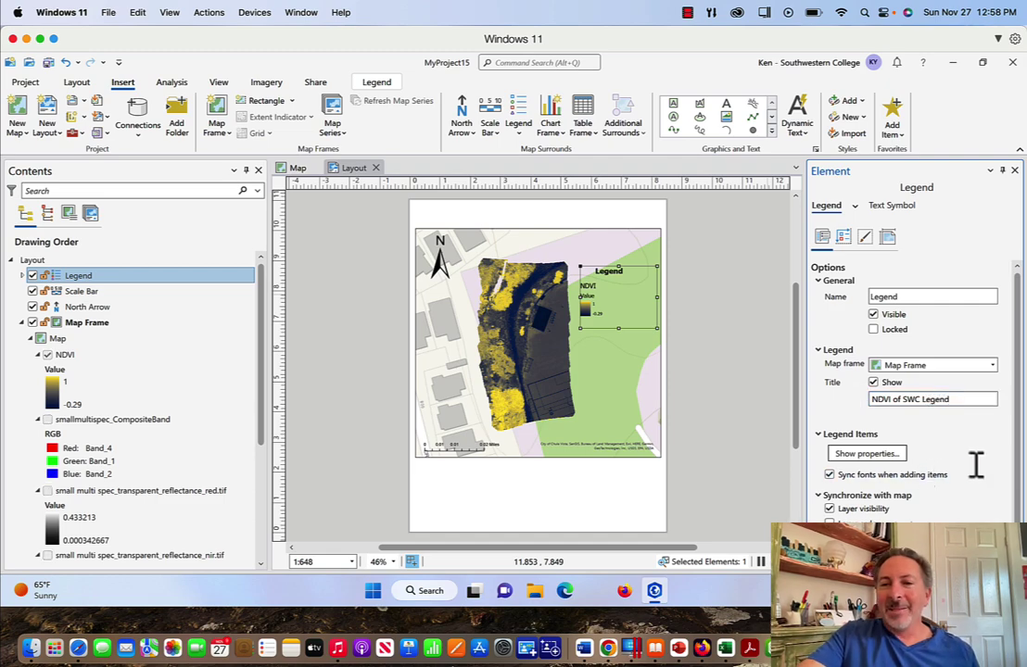
pyautogui.press('Return')
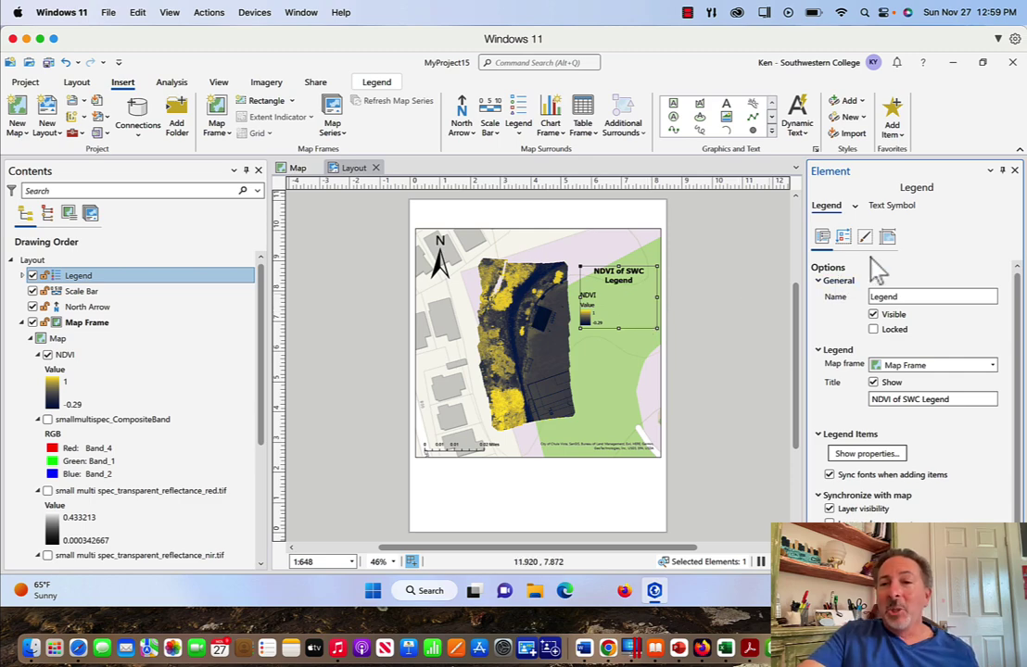
# Review the legend's text appearance settings, then close the legend properties
pyautogui.click(891, 208)
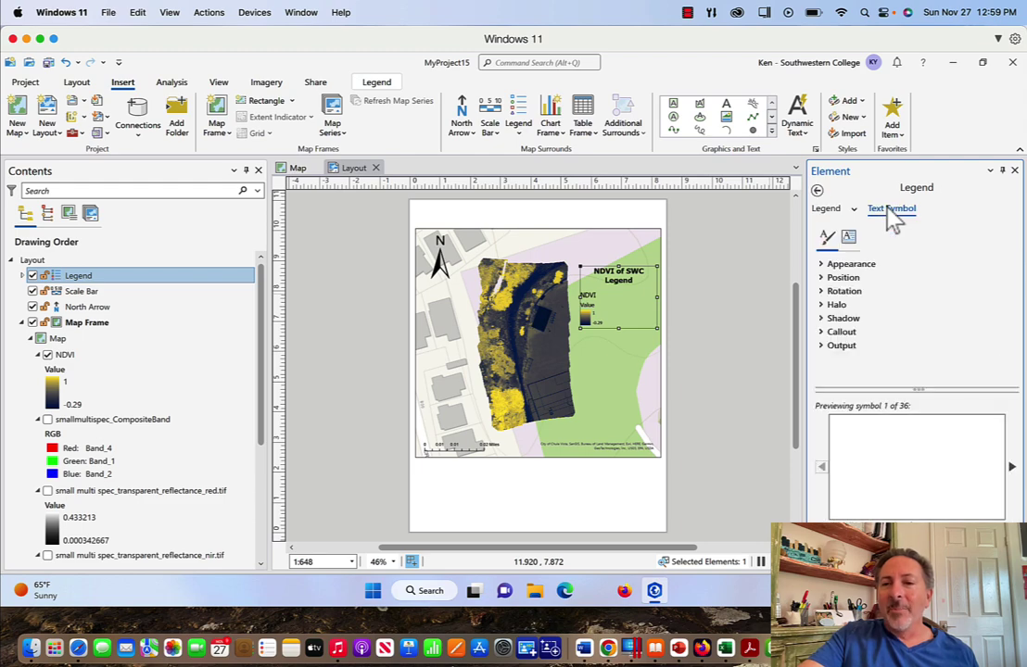
pyautogui.click(824, 265)
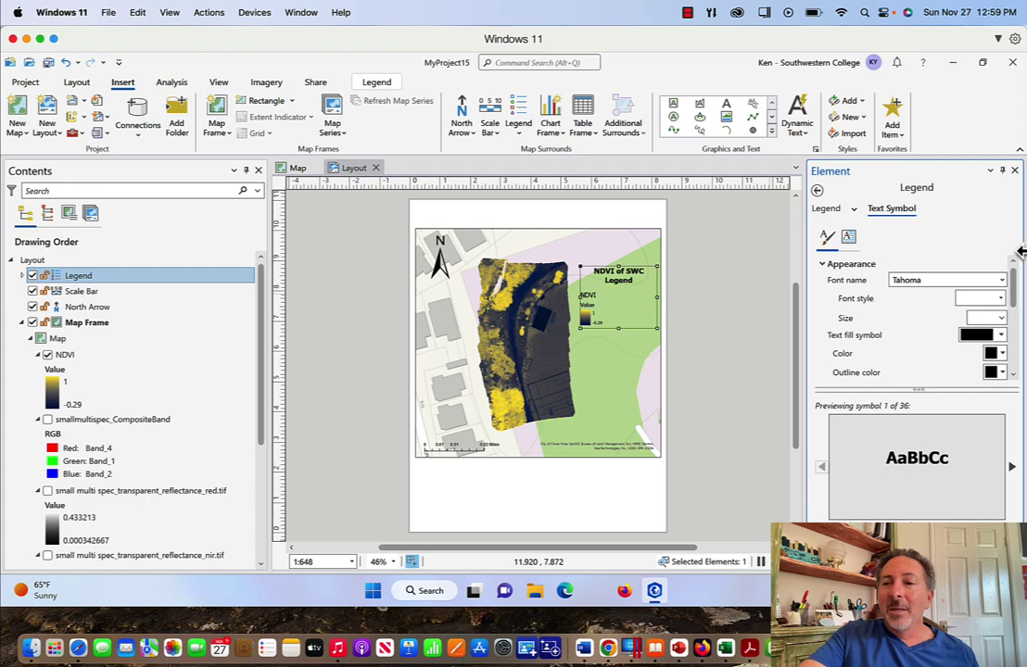
pyautogui.moveTo(1013, 287); pyautogui.dragTo(1015, 349)
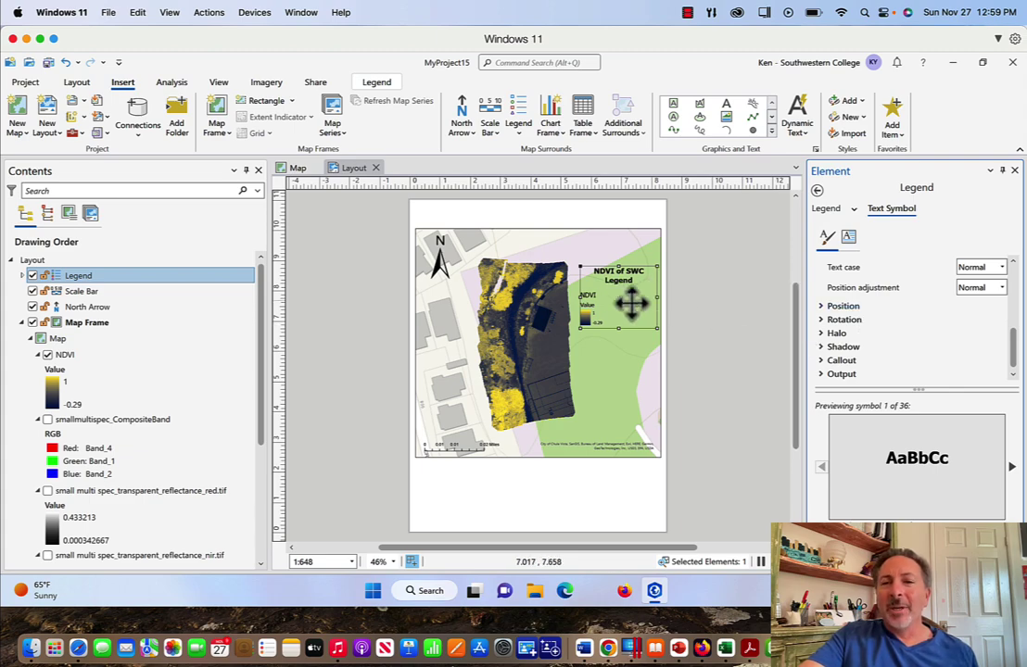
pyautogui.click(1014, 172)
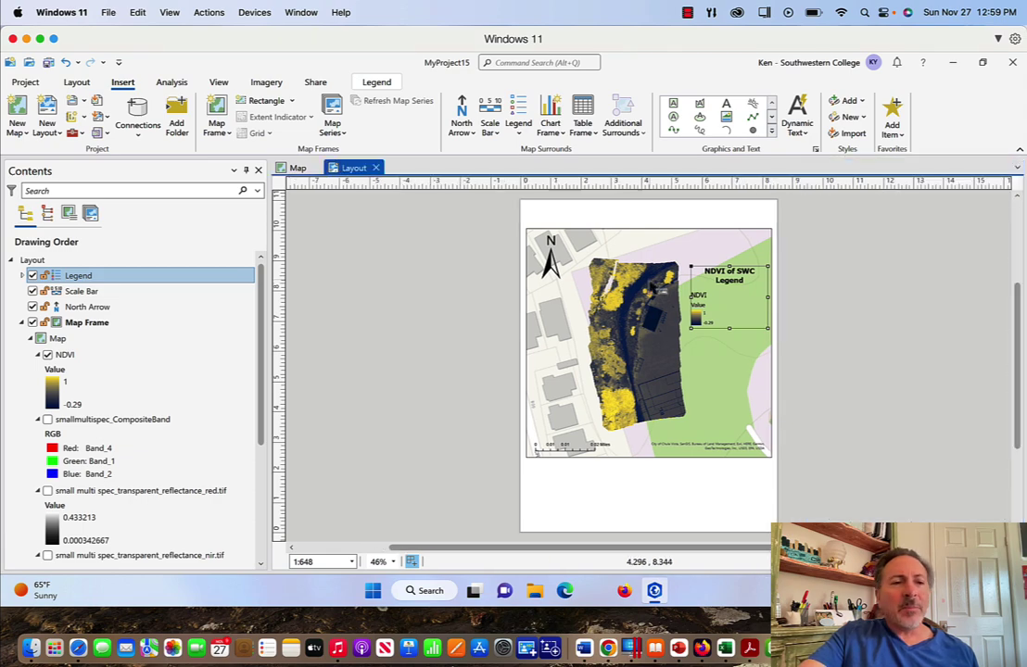
# Set the legend text font to bold Times New Roman
pyautogui.click(85, 277)
pyautogui.click(101, 291)
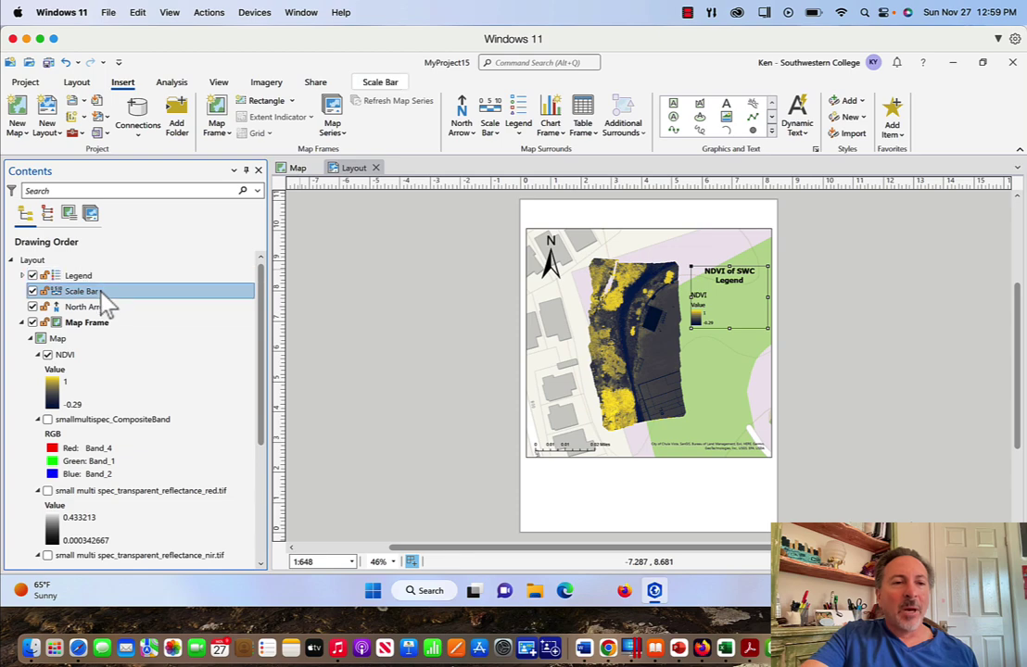
pyautogui.click(94, 279)
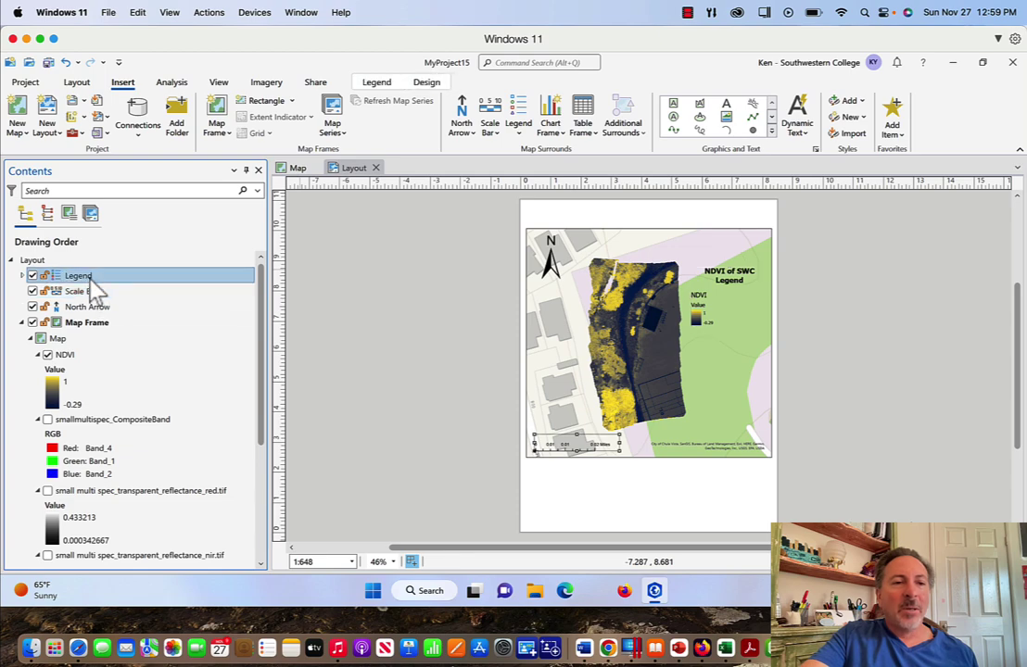
pyautogui.click(377, 85)
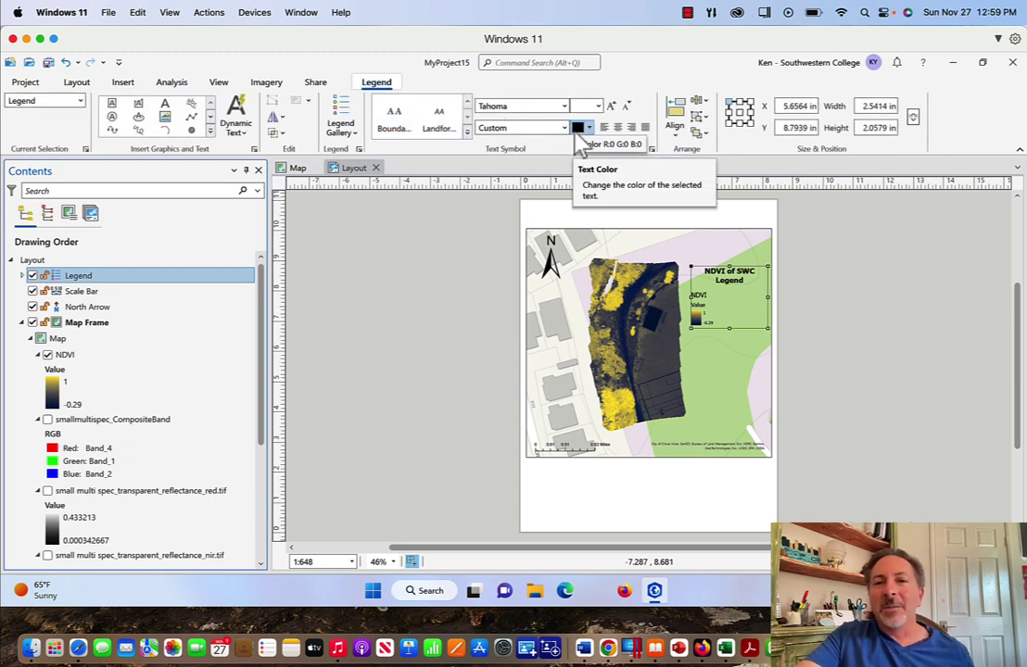
pyautogui.click(564, 106)
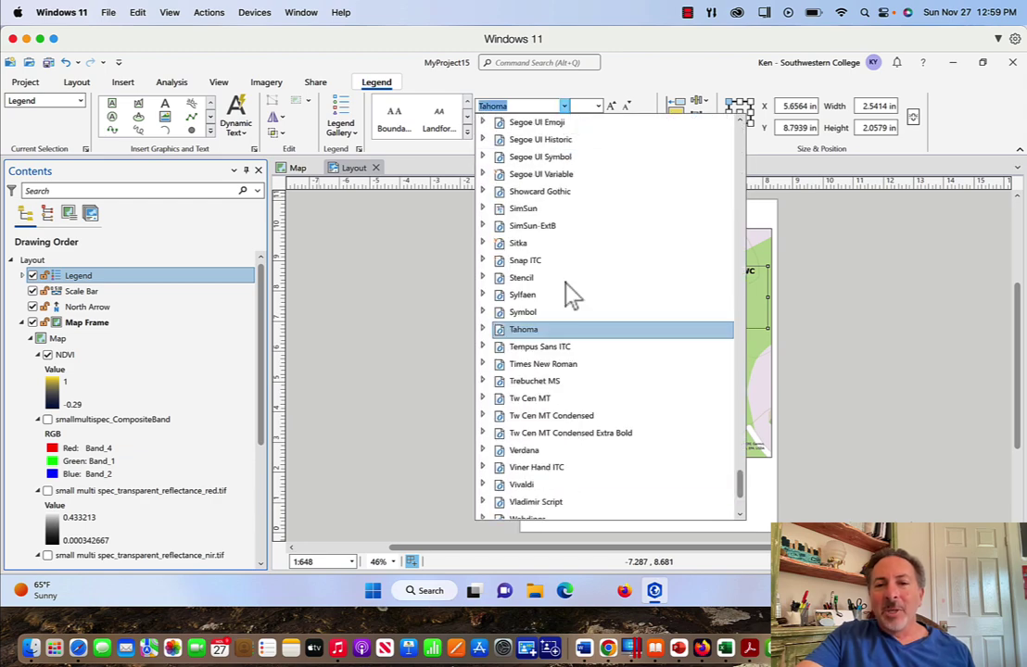
pyautogui.click(551, 364)
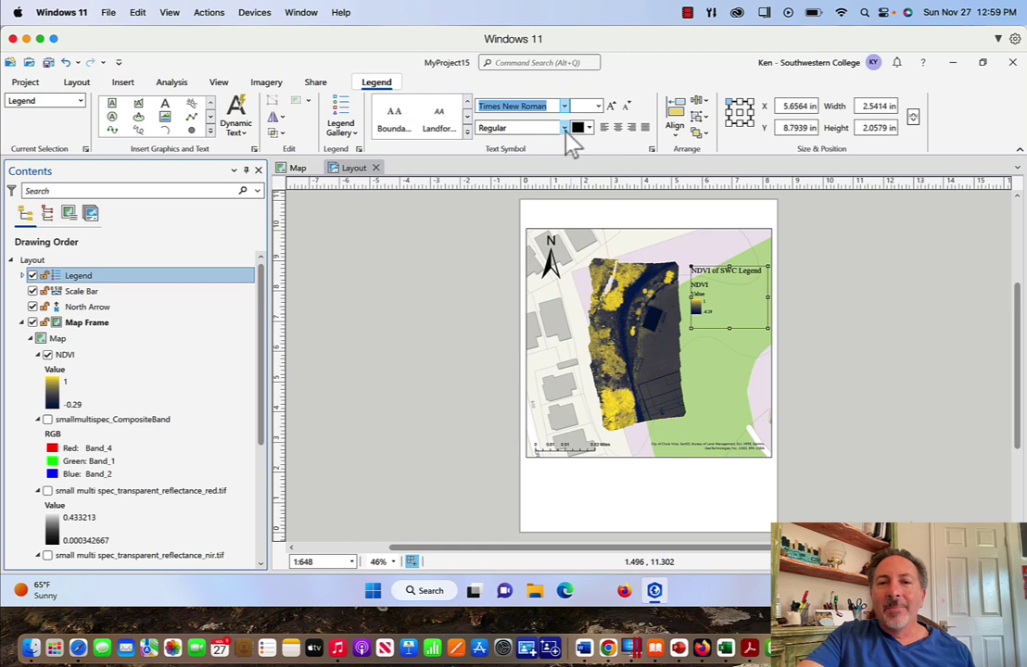
pyautogui.click(564, 128)
pyautogui.click(539, 162)
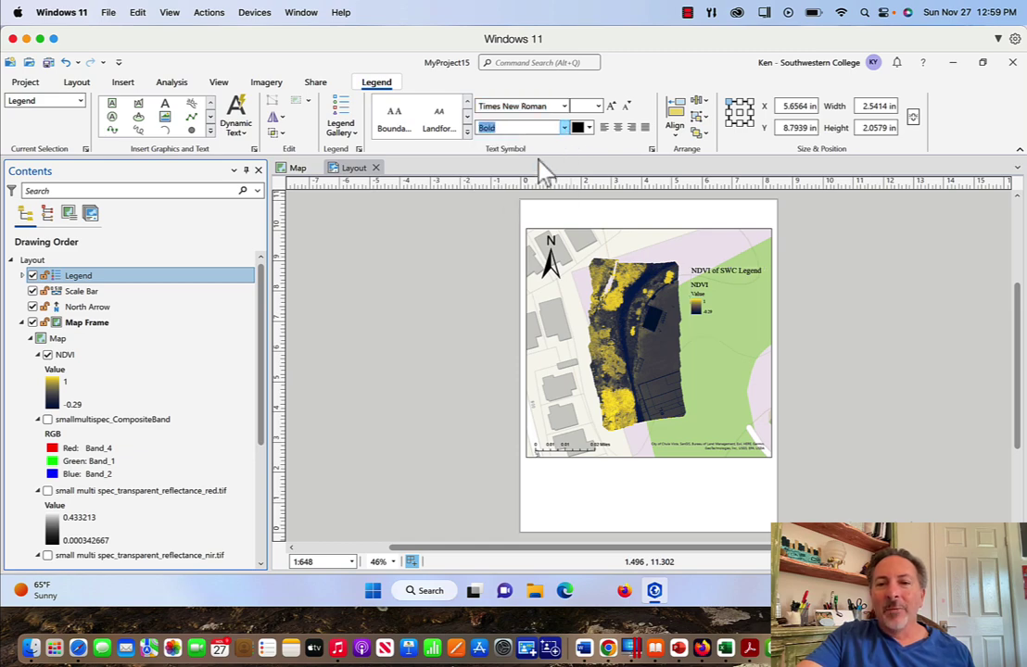
# Try centre alignment for the legend text, revert to left alignment, and deselect
pyautogui.click(618, 128)
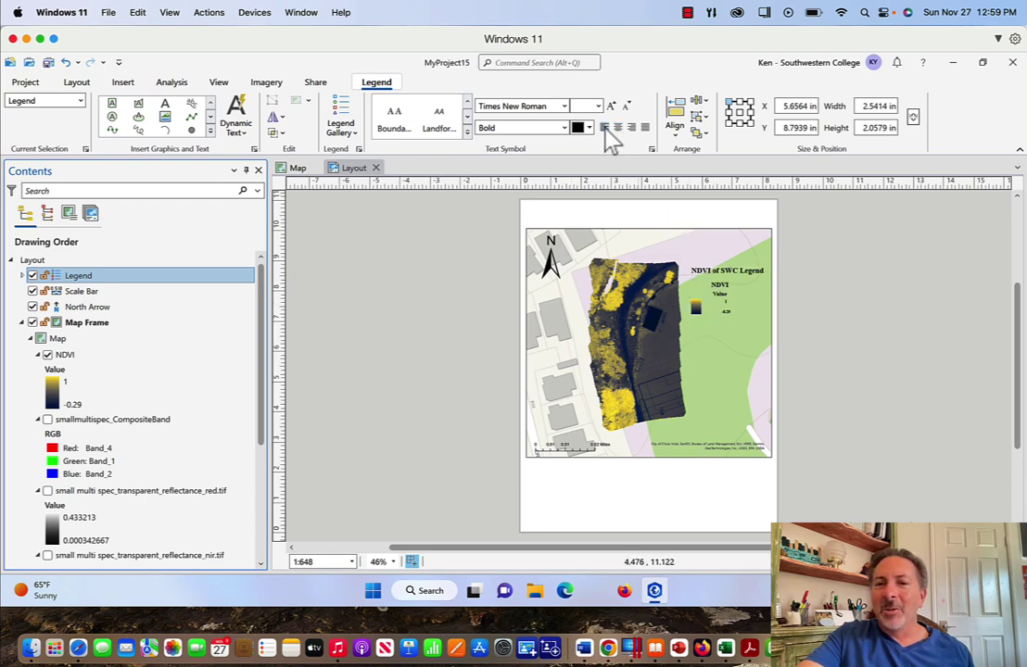
pyautogui.click(604, 127)
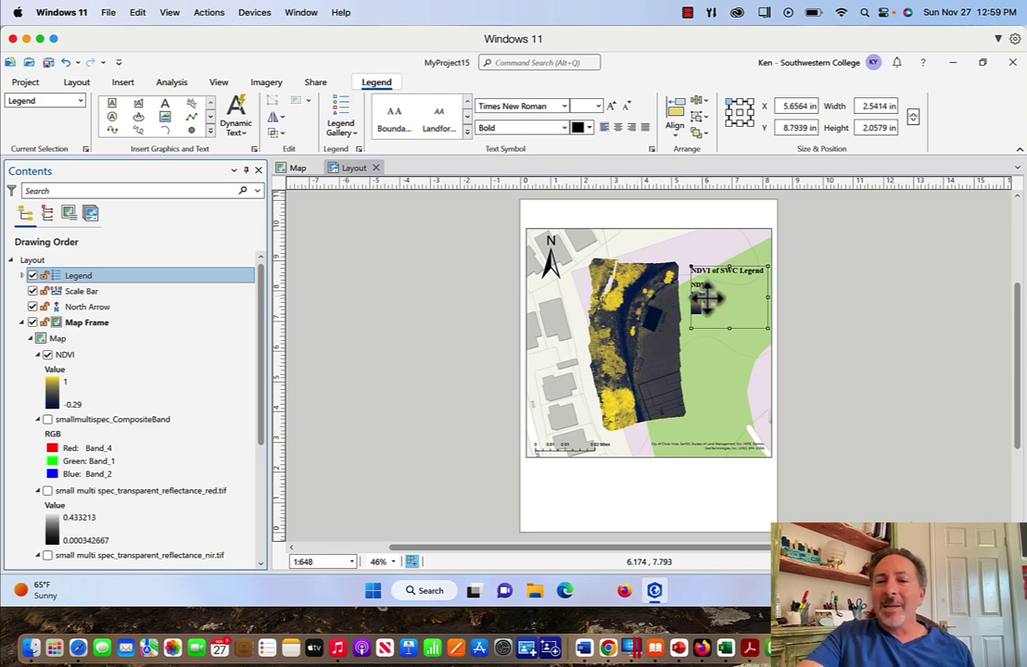
pyautogui.click(681, 521)
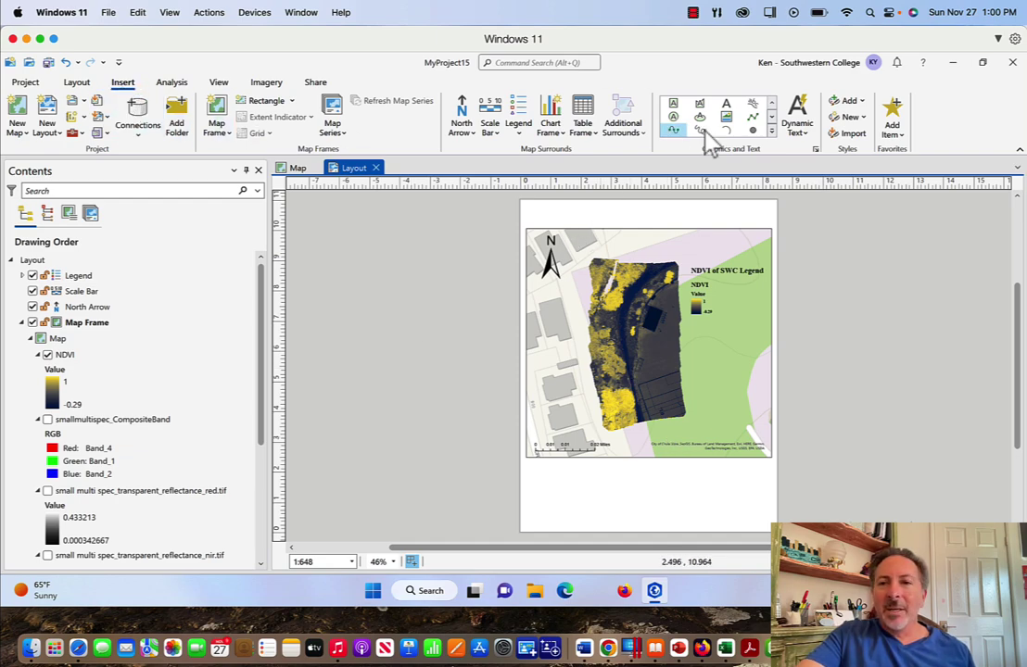
# Draw a map-name dynamic text box across the page top reading 'NDVI of SWC (SW Corner)'
pyautogui.click(802, 134)
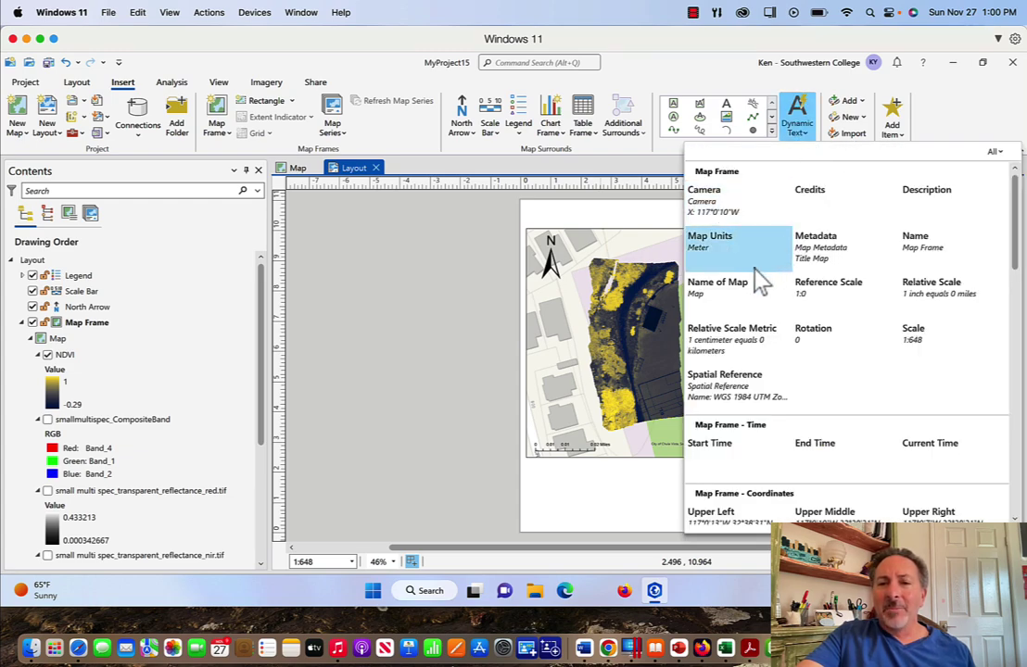
pyautogui.click(734, 285)
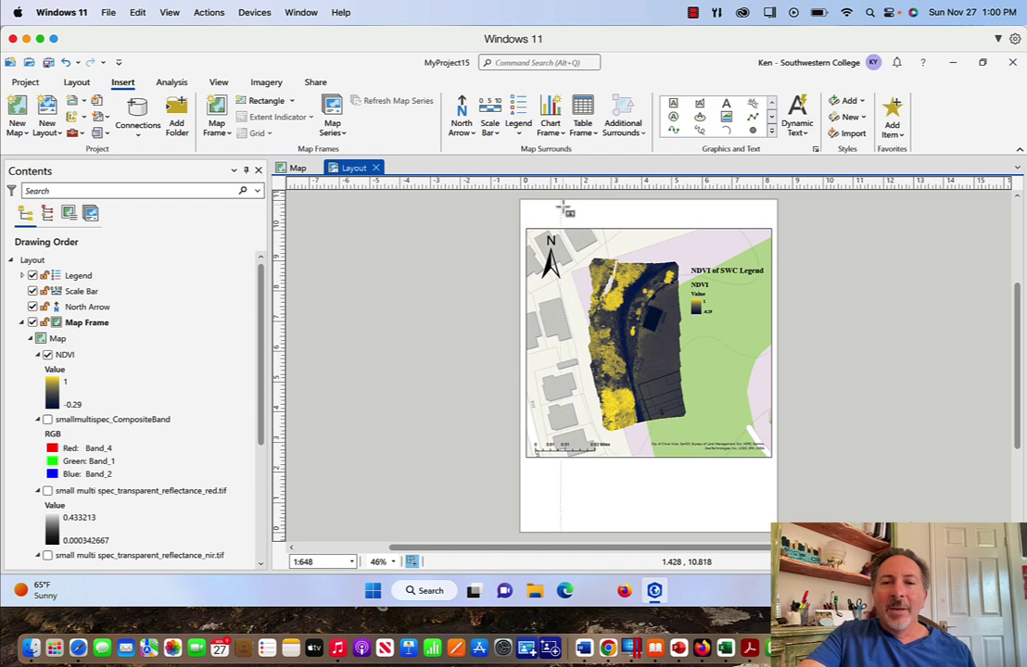
pyautogui.moveTo(582, 208); pyautogui.dragTo(749, 224)
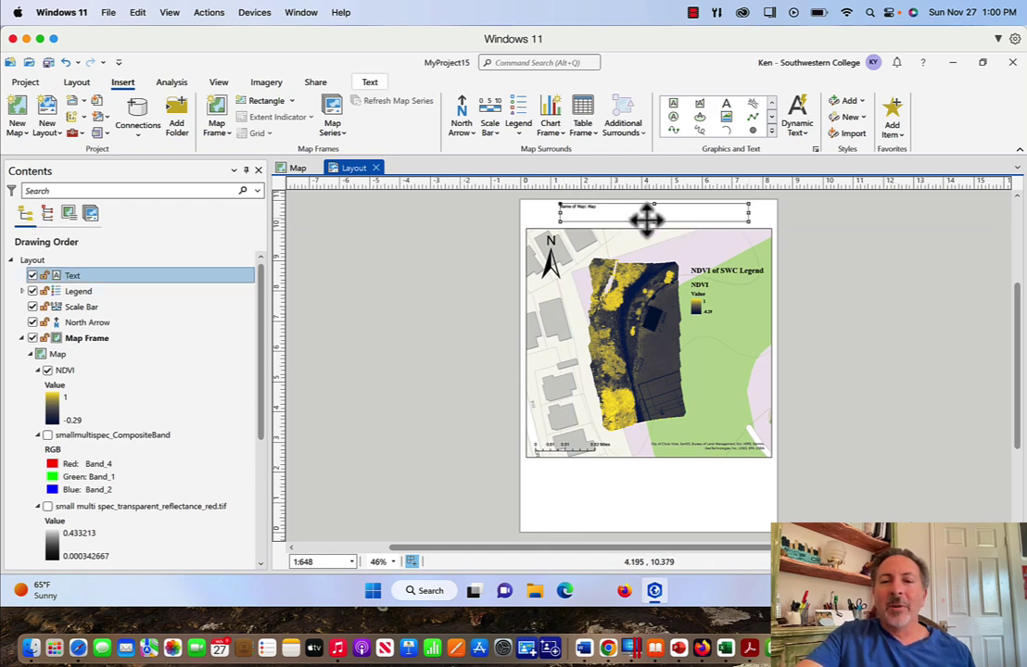
pyautogui.doubleClick(611, 214)
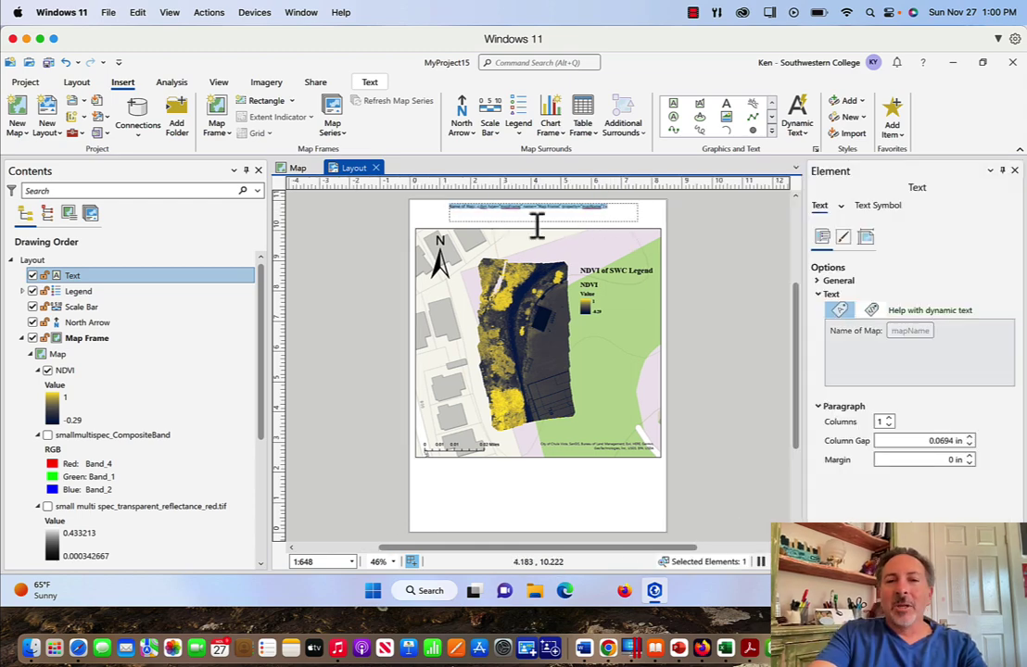
pyautogui.press('BackSpace')
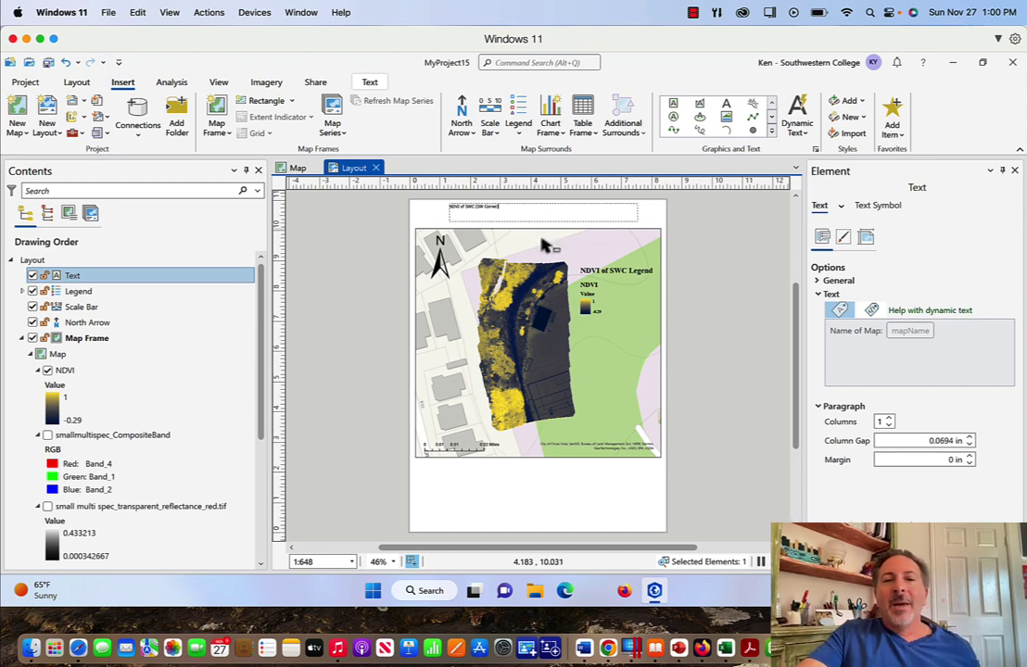
pyautogui.click(538, 472)
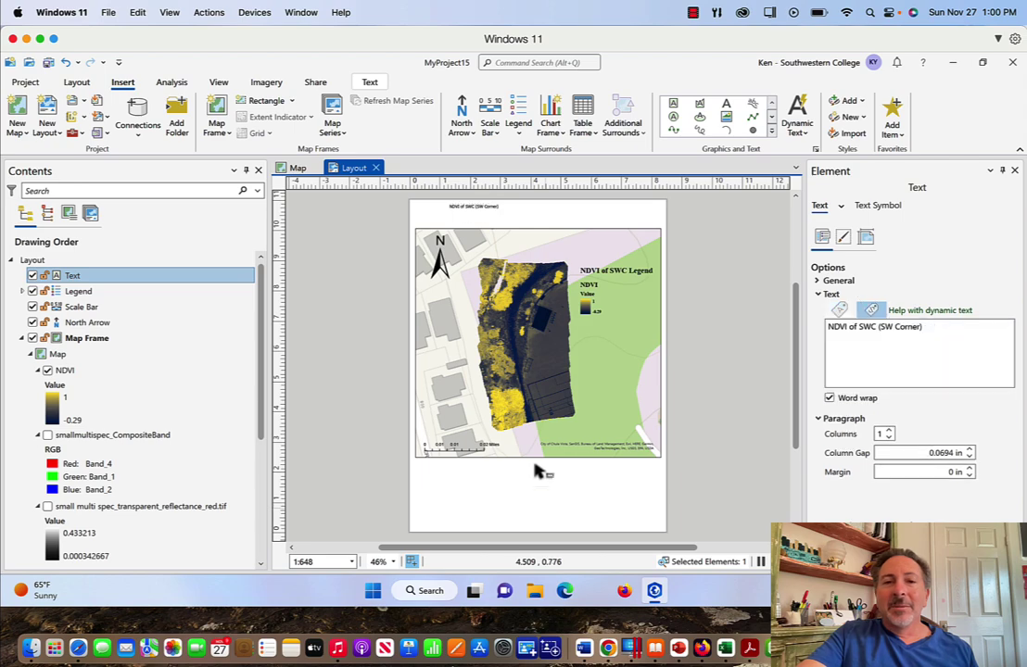
pyautogui.click(494, 213)
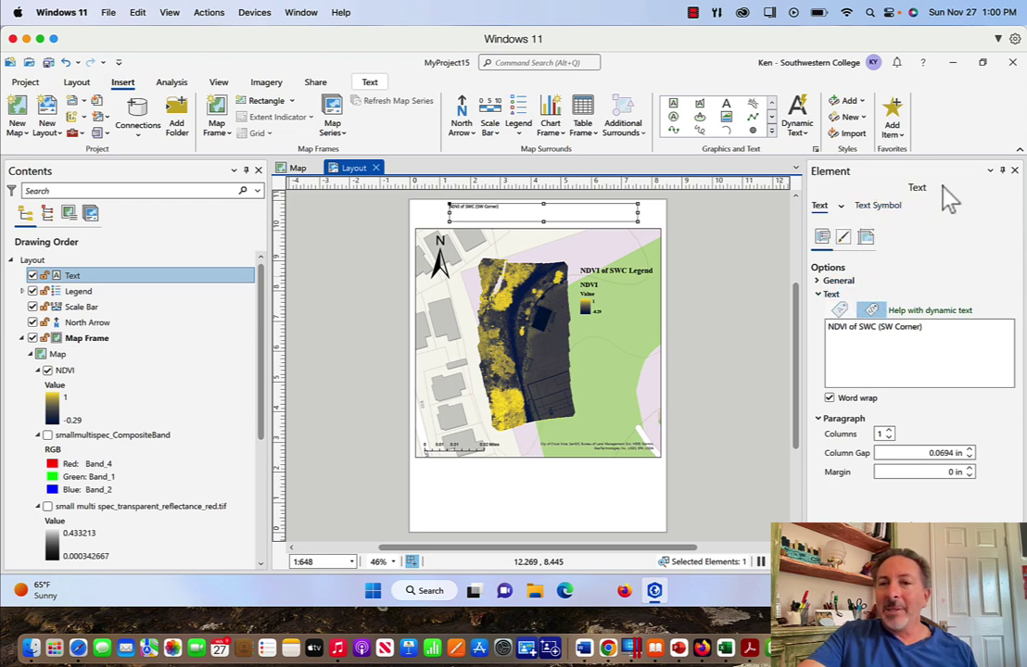
# Rename the new text element to 'Title' in Contents
pyautogui.click(1013, 171)
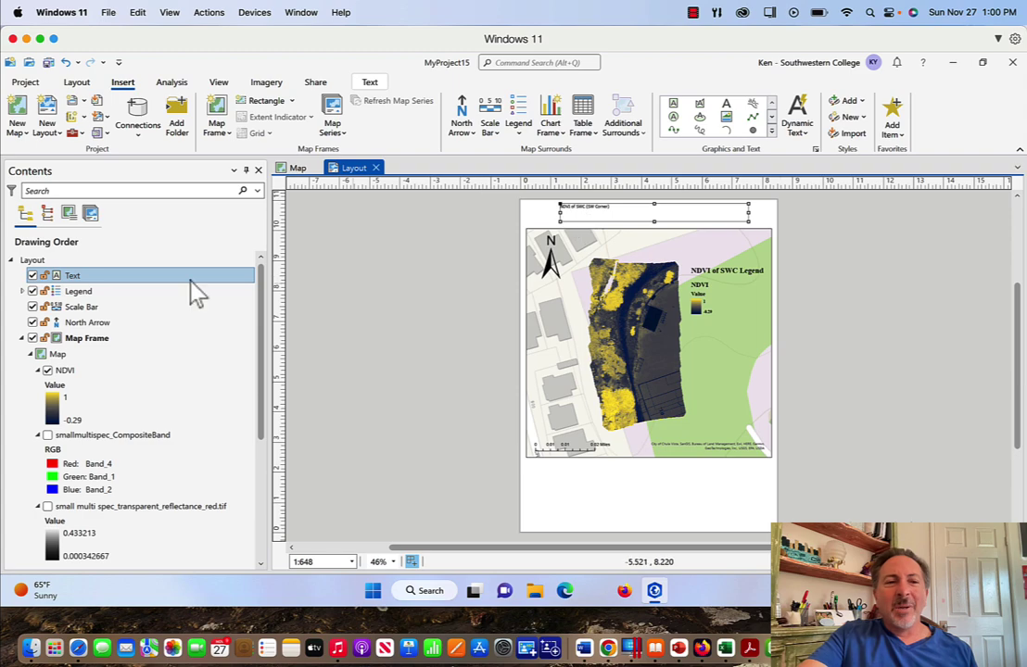
pyautogui.click(79, 291)
pyautogui.keyDown('ctrl'); pyautogui.click(74, 276); pyautogui.keyUp('ctrl')
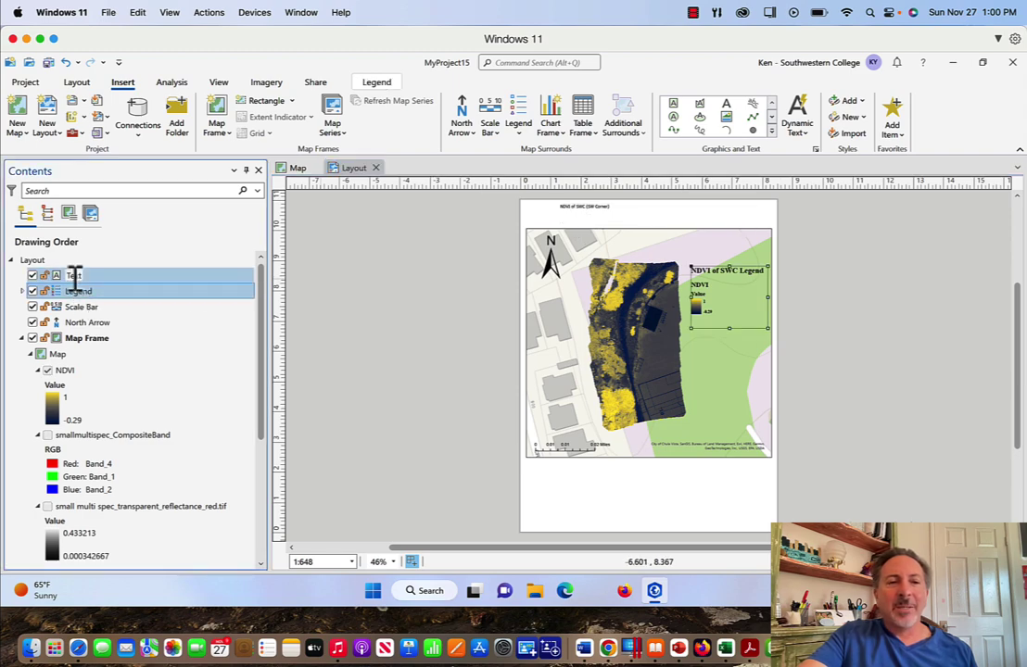
pyautogui.click(77, 275)
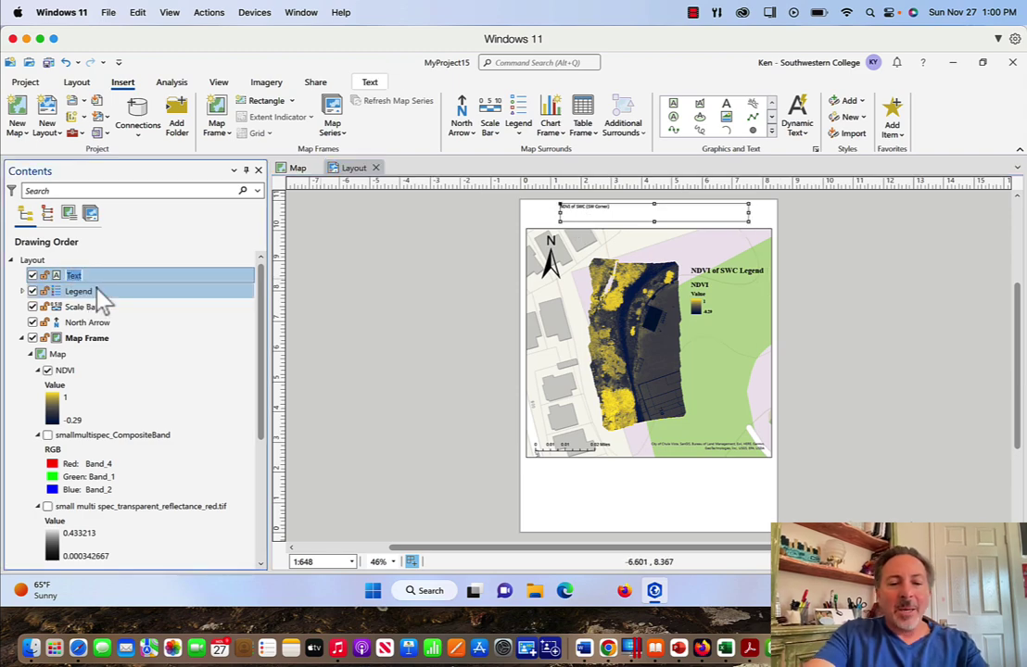
pyautogui.write('Title')
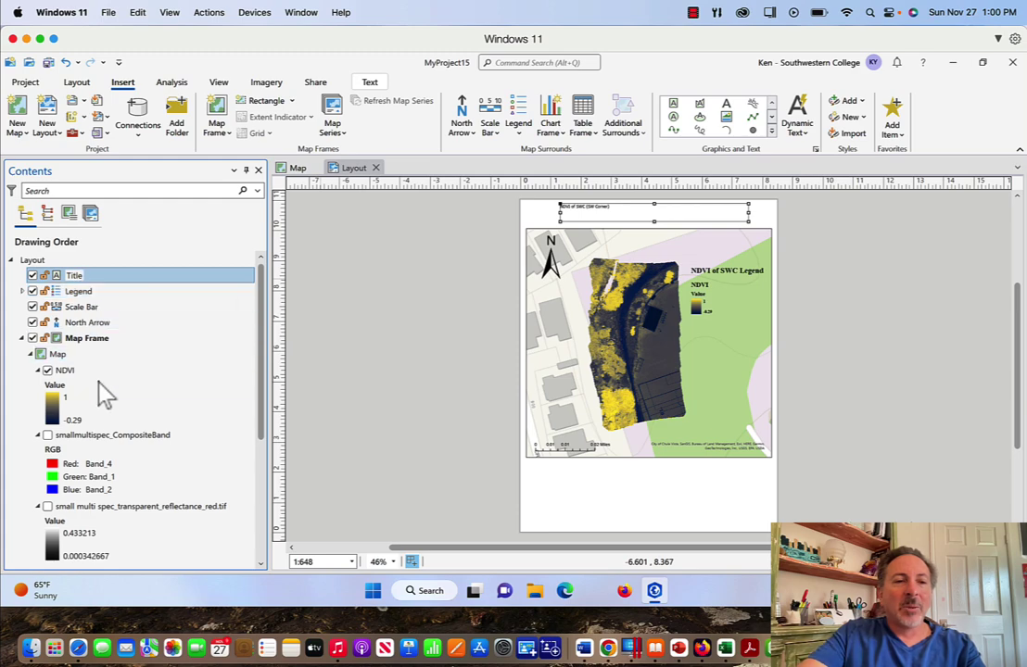
pyautogui.press('Return')
pyautogui.click(79, 277)
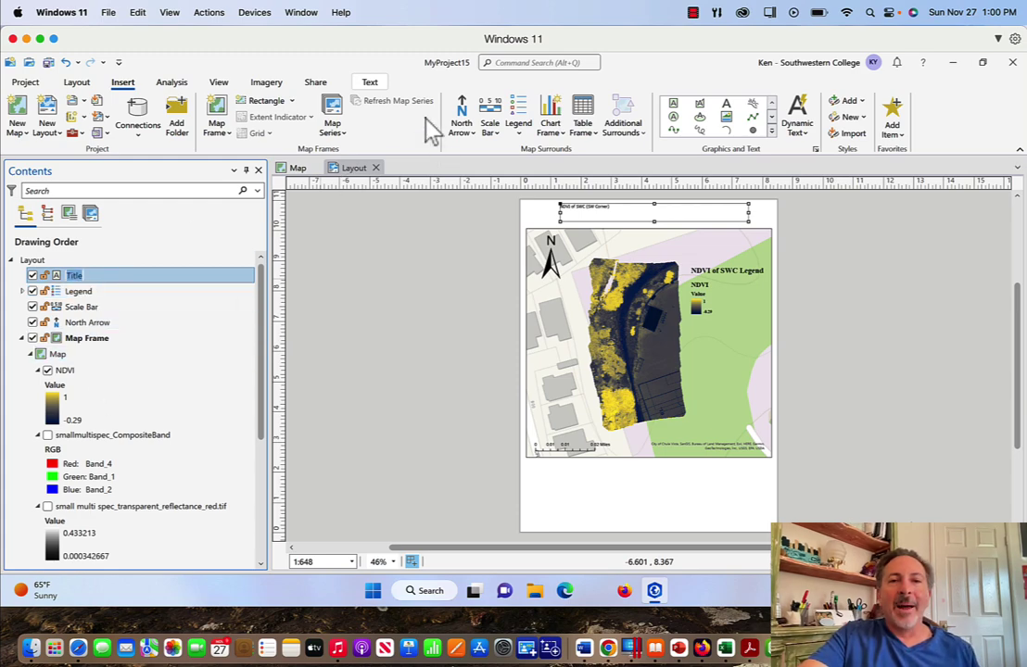
# Format the title as 26 pt Times New Roman, centre-aligned, positioned centrally above the map
pyautogui.click(371, 83)
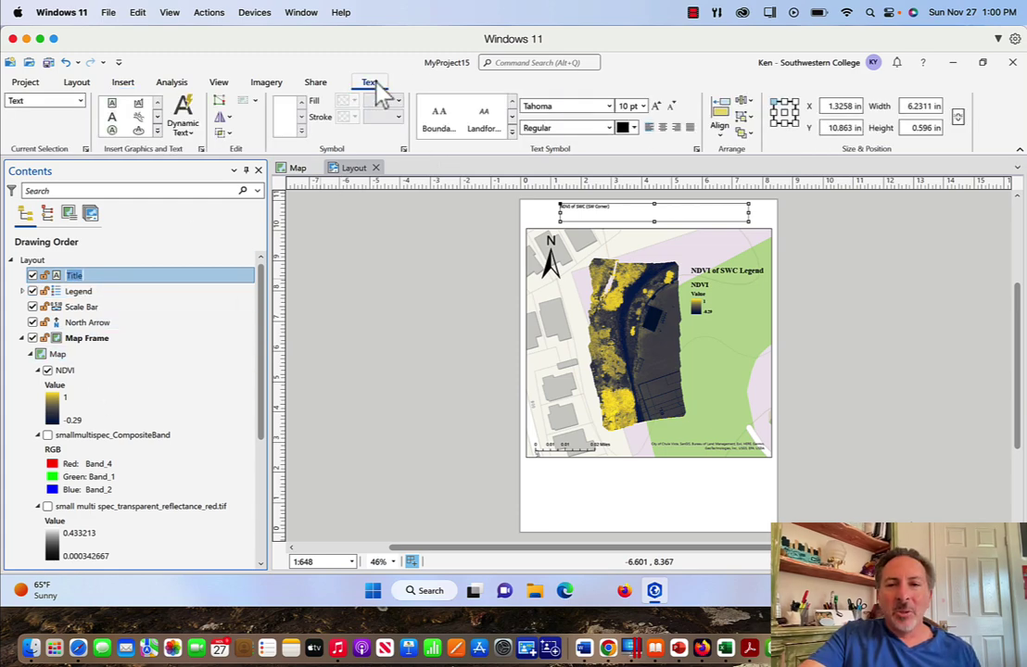
pyautogui.click(597, 106)
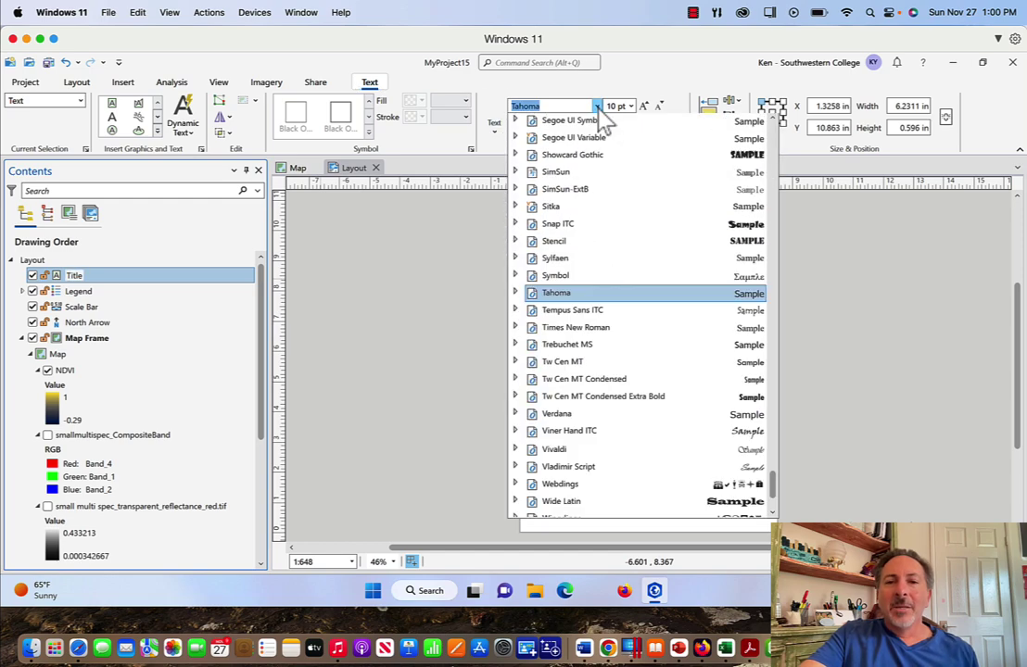
pyautogui.press('Escape')
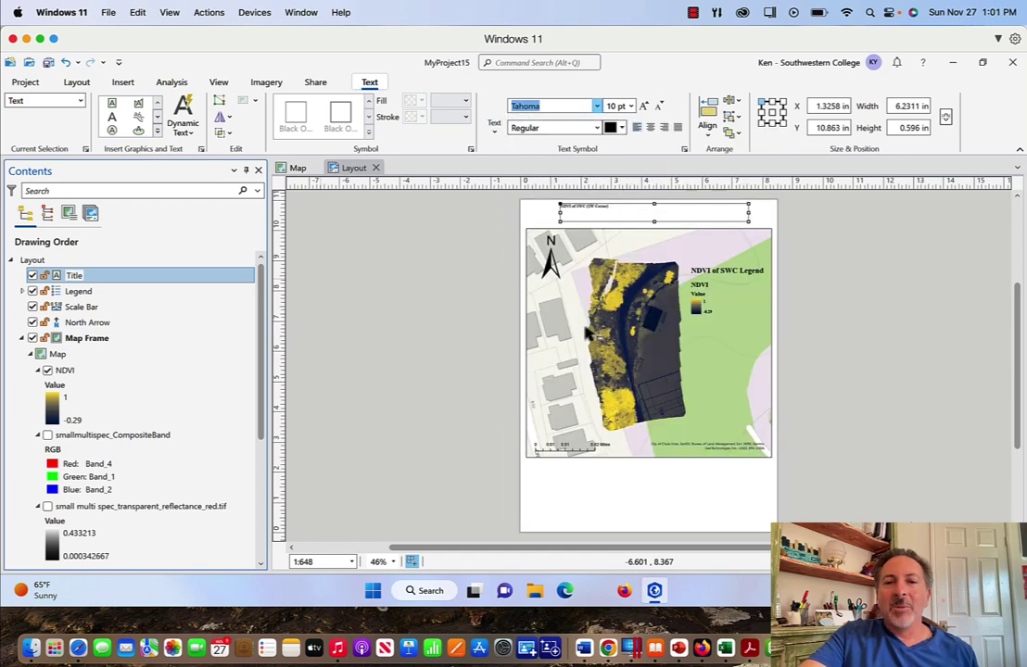
pyautogui.press('Down')
pyautogui.press('Down')
pyautogui.click(630, 105)
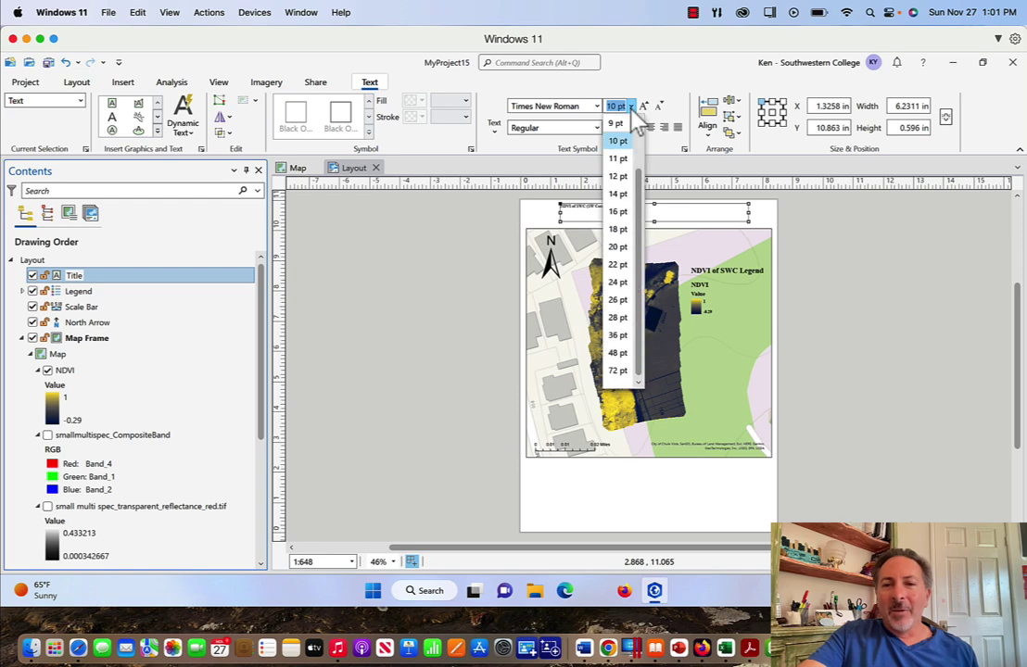
pyautogui.click(615, 298)
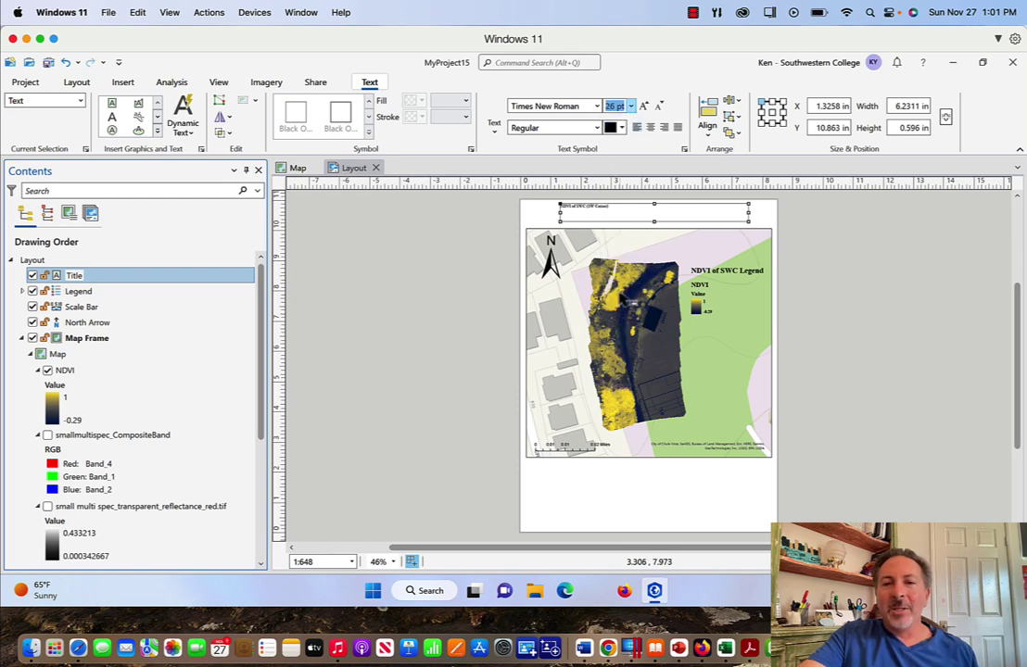
pyautogui.click(649, 127)
pyautogui.moveTo(685, 220); pyautogui.dragTo(680, 223)
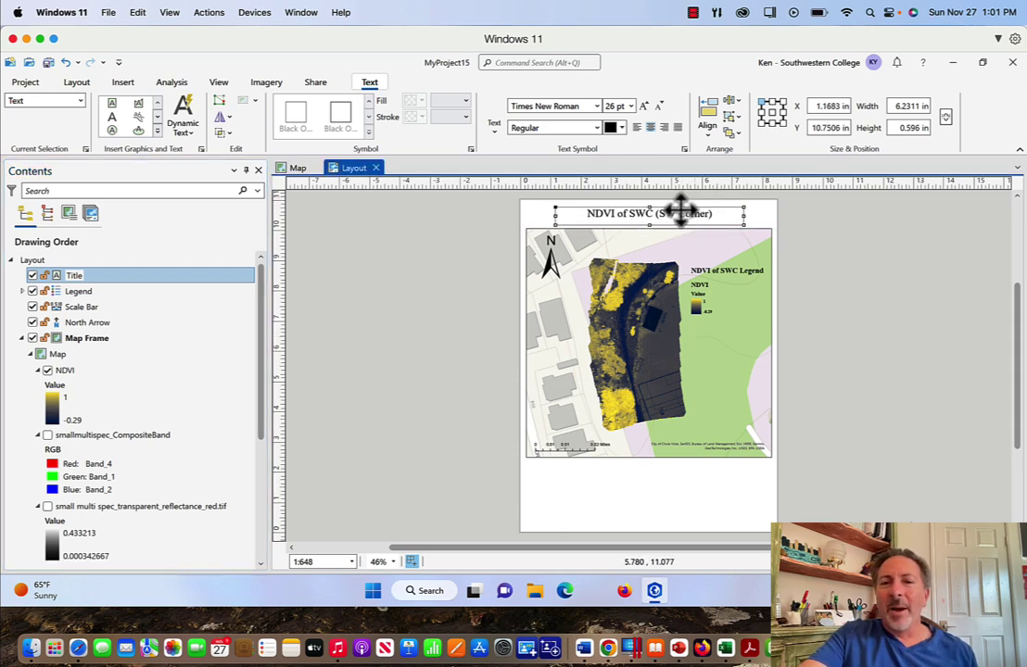
pyautogui.click(715, 496)
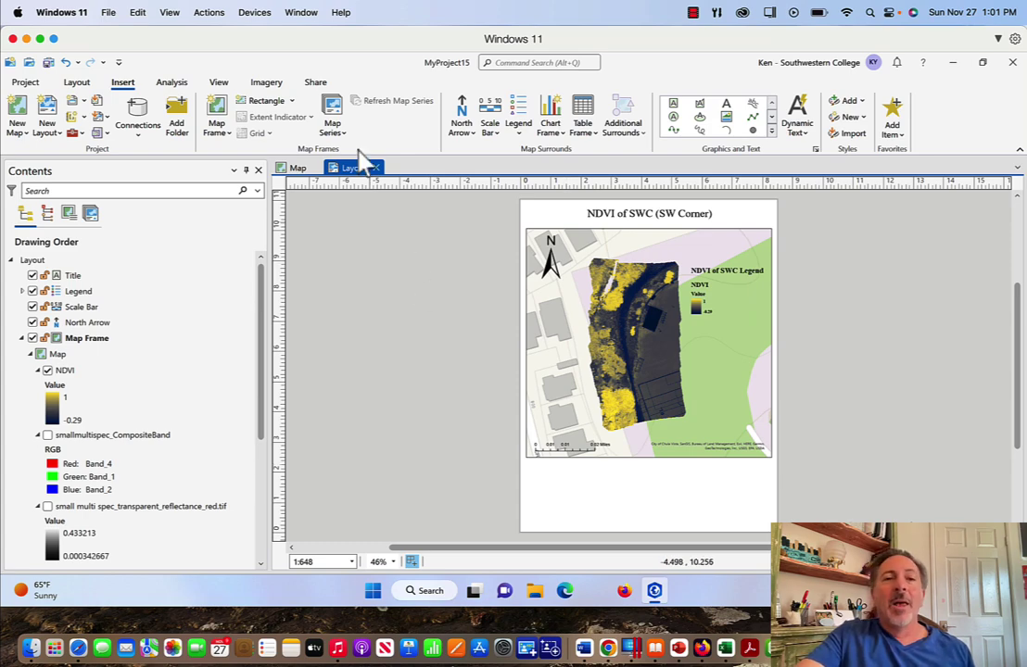
# Choose the GeoReferenced PDF preset for exporting the layout
pyautogui.click(316, 82)
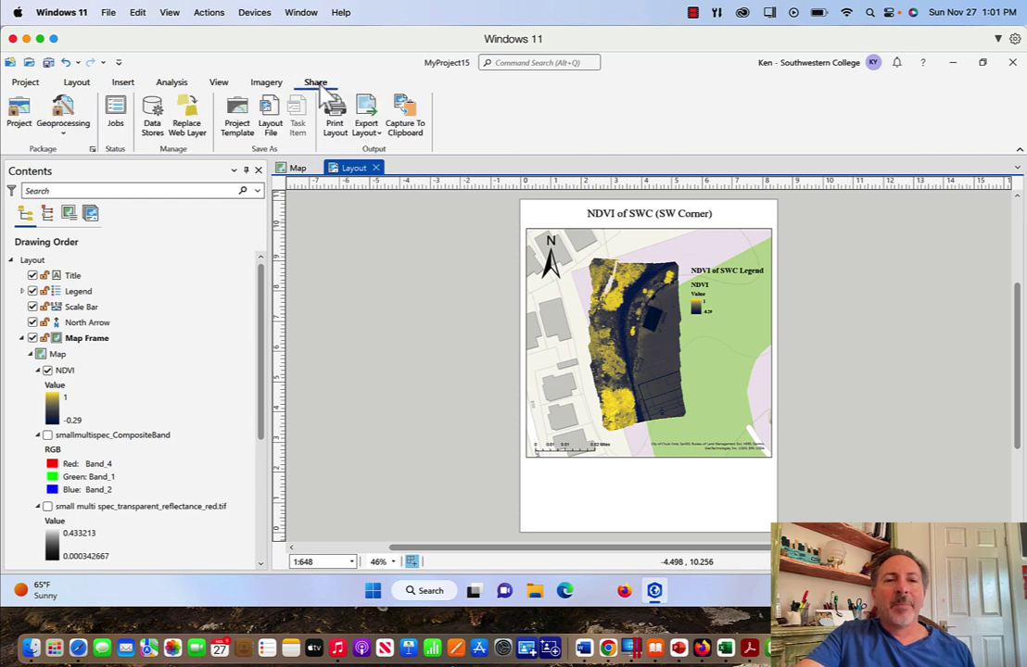
pyautogui.click(375, 135)
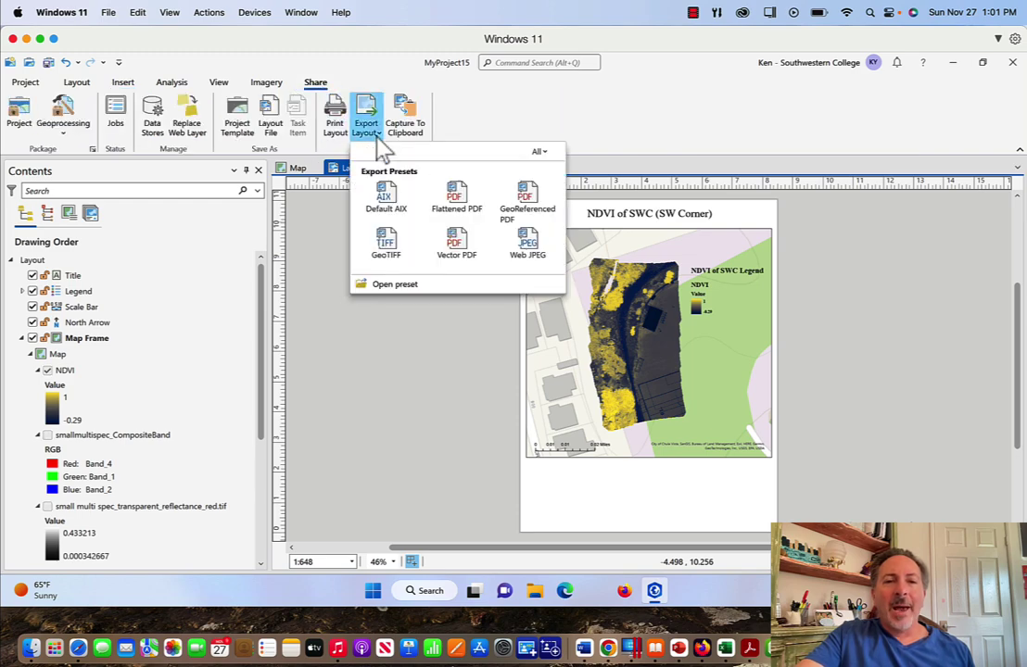
pyautogui.click(529, 198)
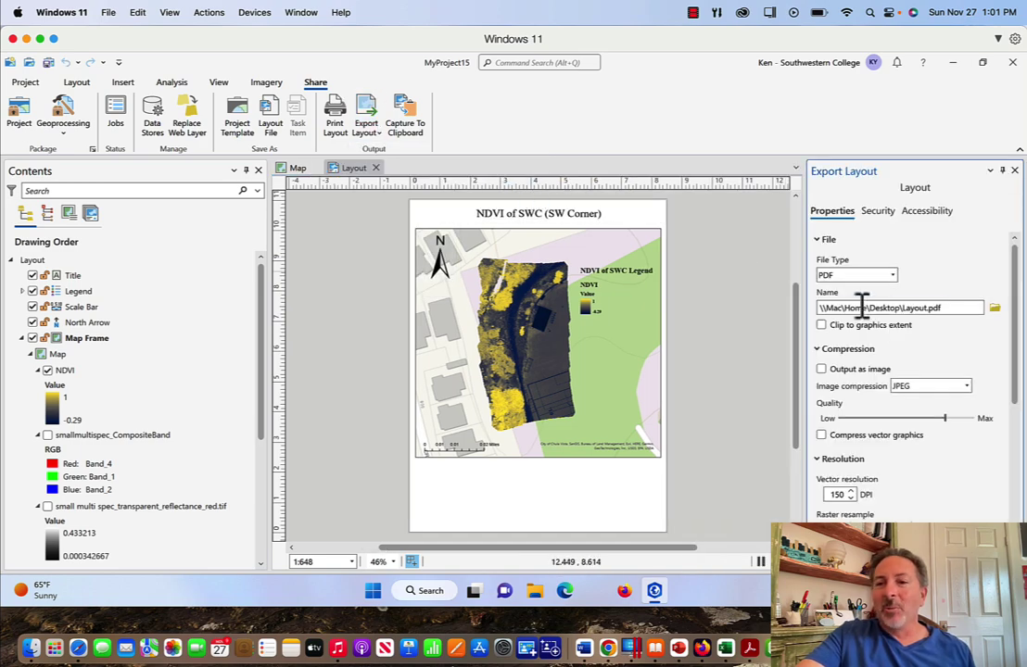
# Set the export output file to TestLayoutNDVI.pdf on the Desktop
pyautogui.click(994, 308)
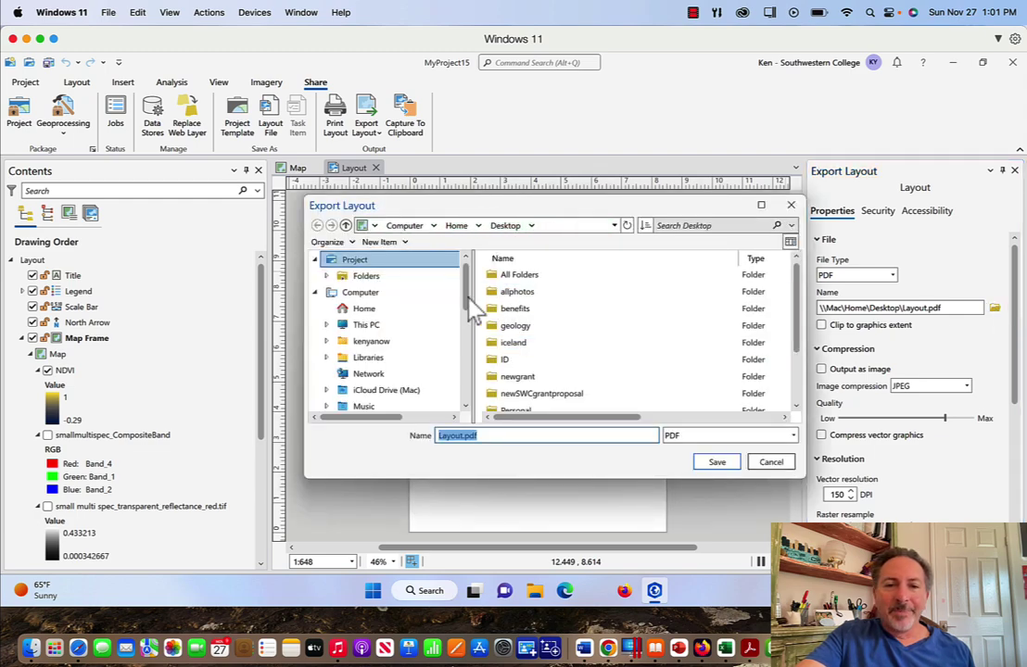
pyautogui.moveTo(467, 299); pyautogui.dragTo(465, 320)
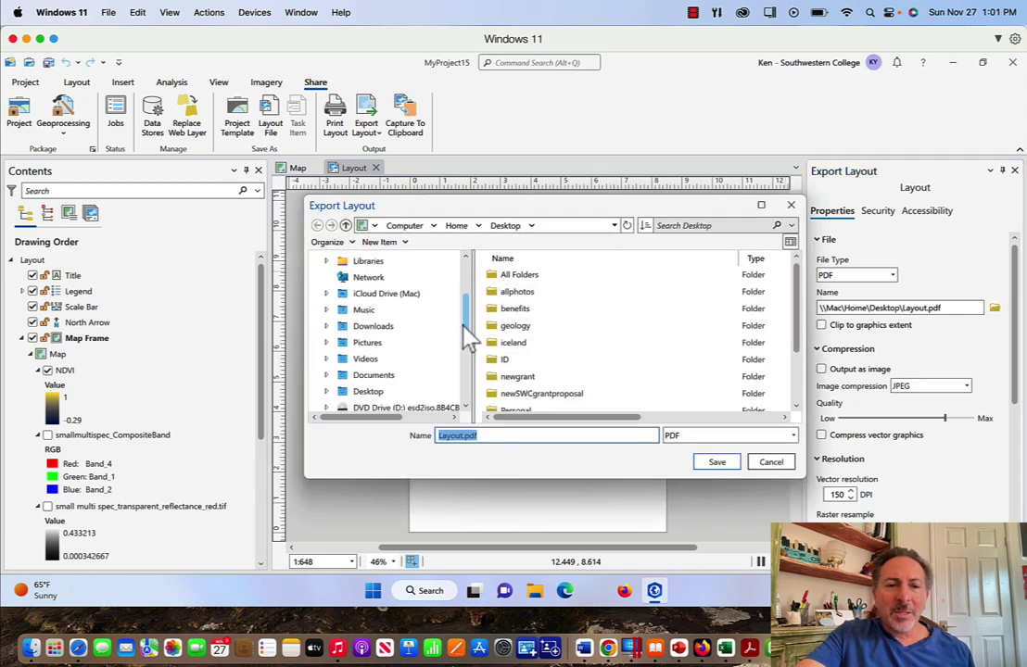
pyautogui.click(370, 392)
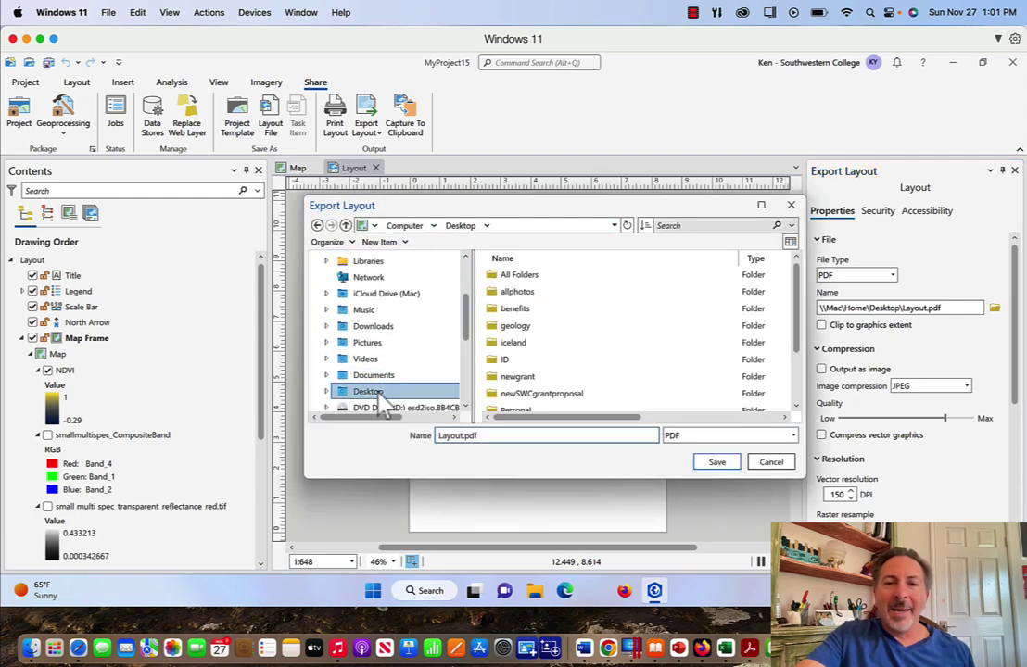
pyautogui.doubleClick(451, 439)
pyautogui.write('TestL')
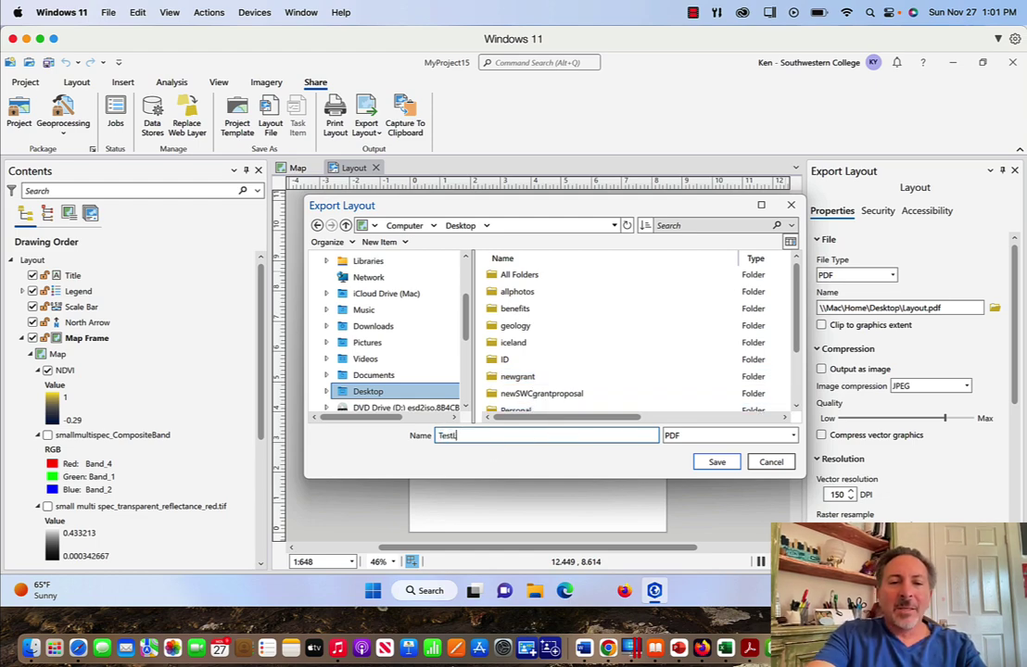
pyautogui.write('ayoutNDV')
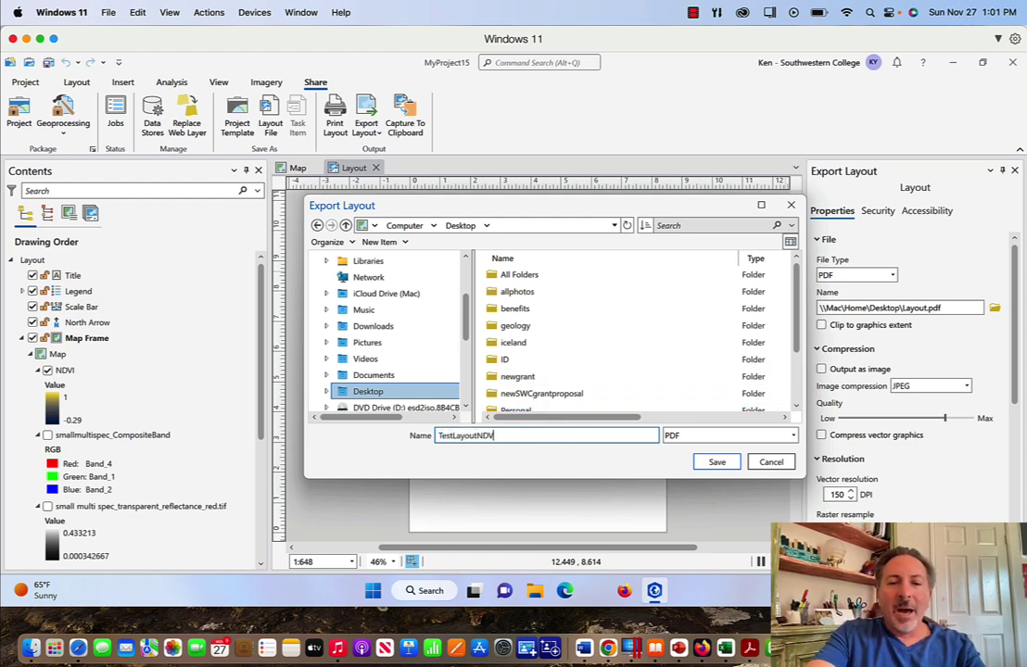
pyautogui.write('I')
pyautogui.click(704, 461)
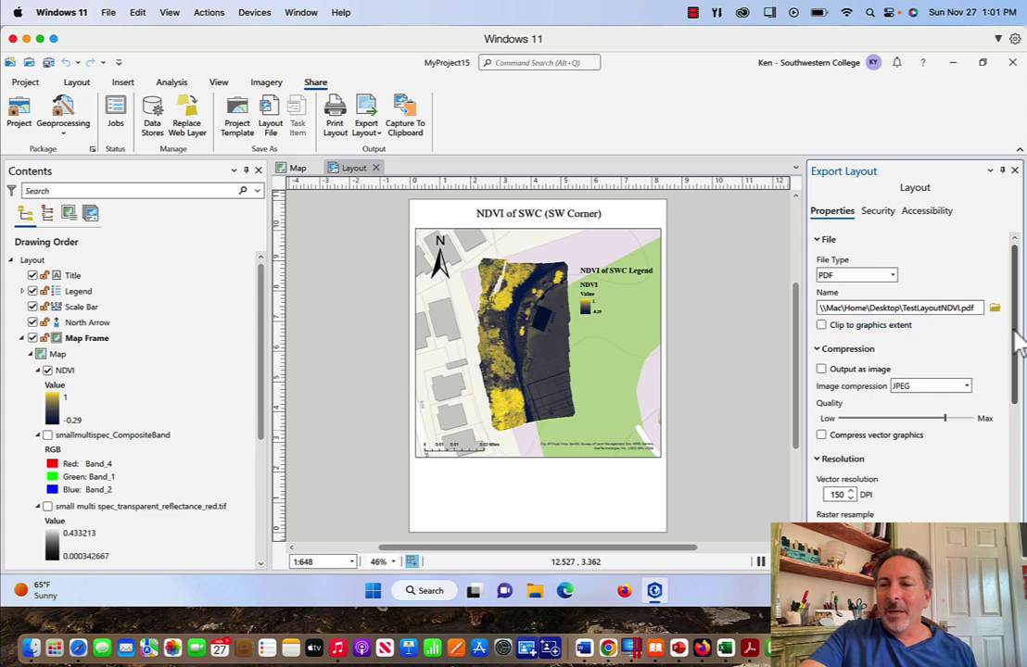
# Toggle compression of vector graphics in the Export Layout settings
pyautogui.scroll(-1, 1016, 351)
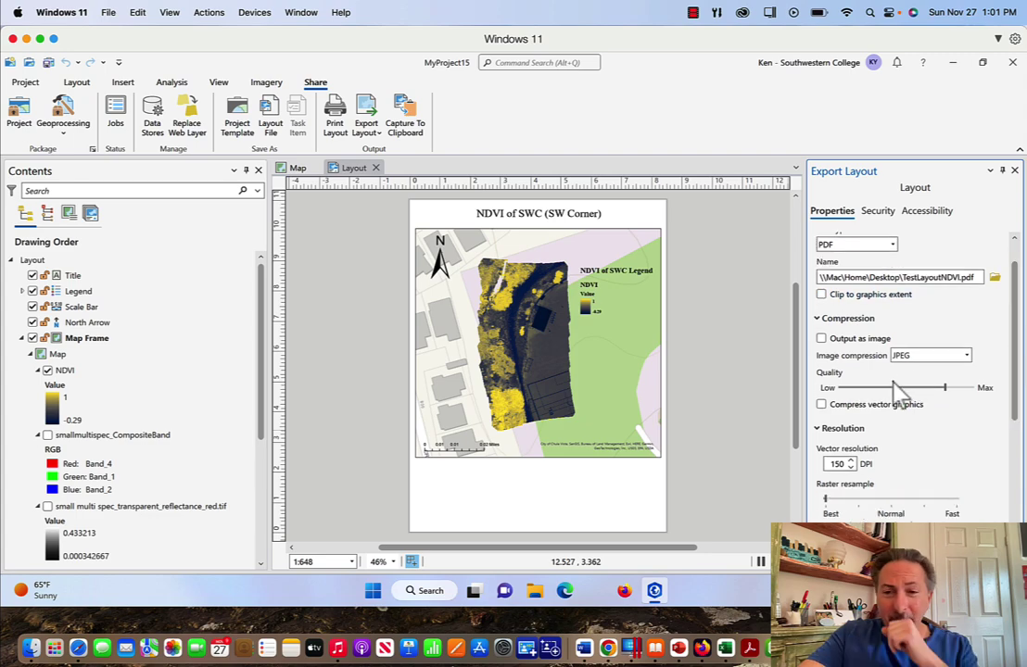
pyautogui.click(822, 407)
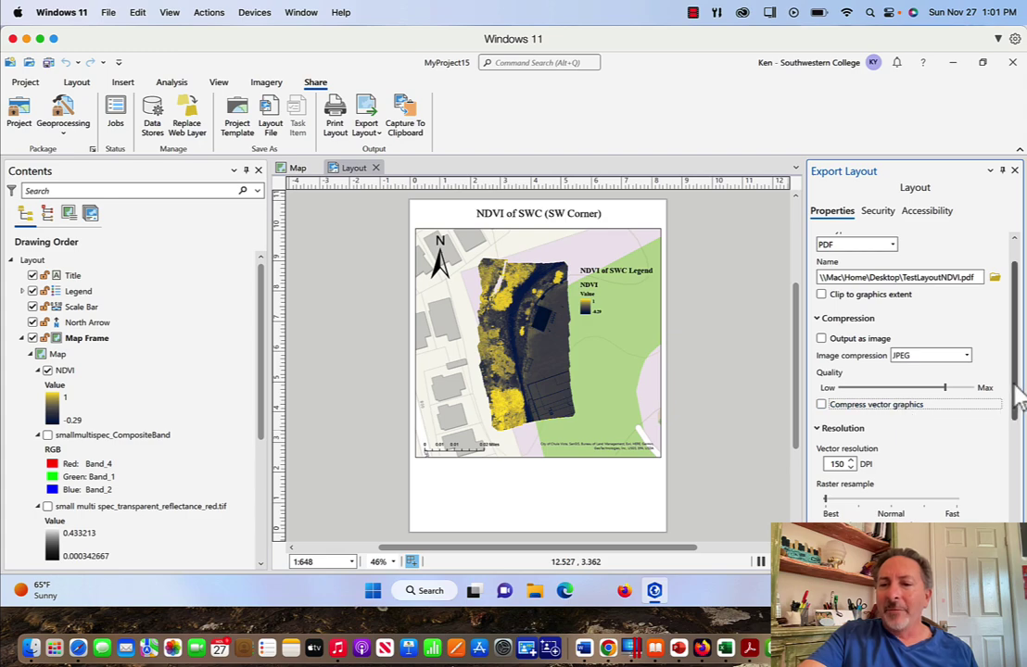
pyautogui.scroll(-1, 1017, 403)
pyautogui.moveTo(1017, 403); pyautogui.dragTo(1019, 449)
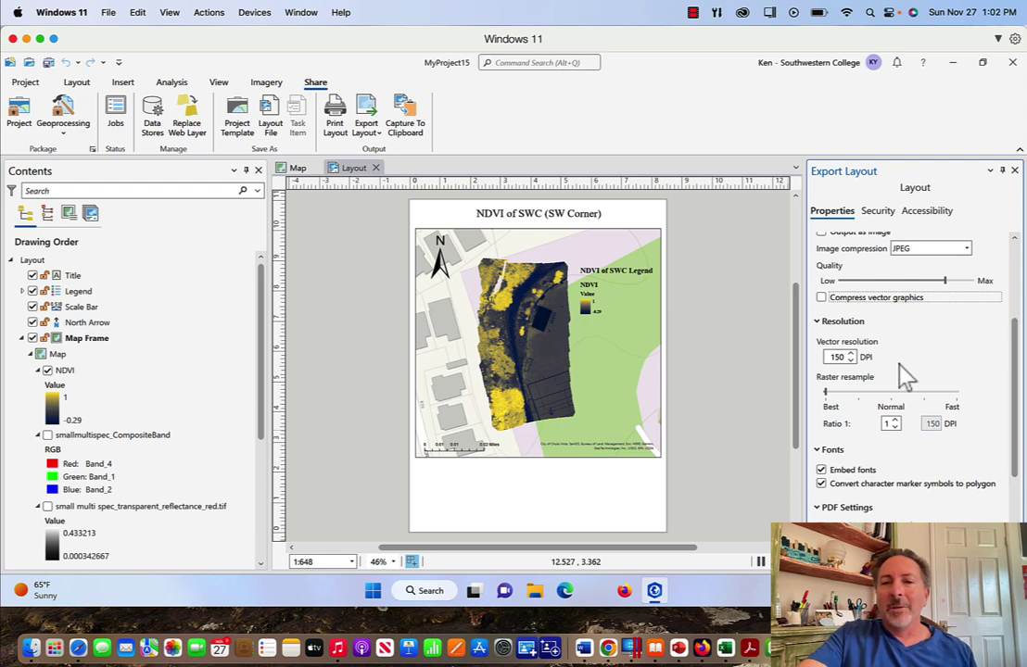
# Set the vector resolution to 300 DPI, then hide the Parallels window to reveal the Mac desktop
pyautogui.doubleClick(834, 357)
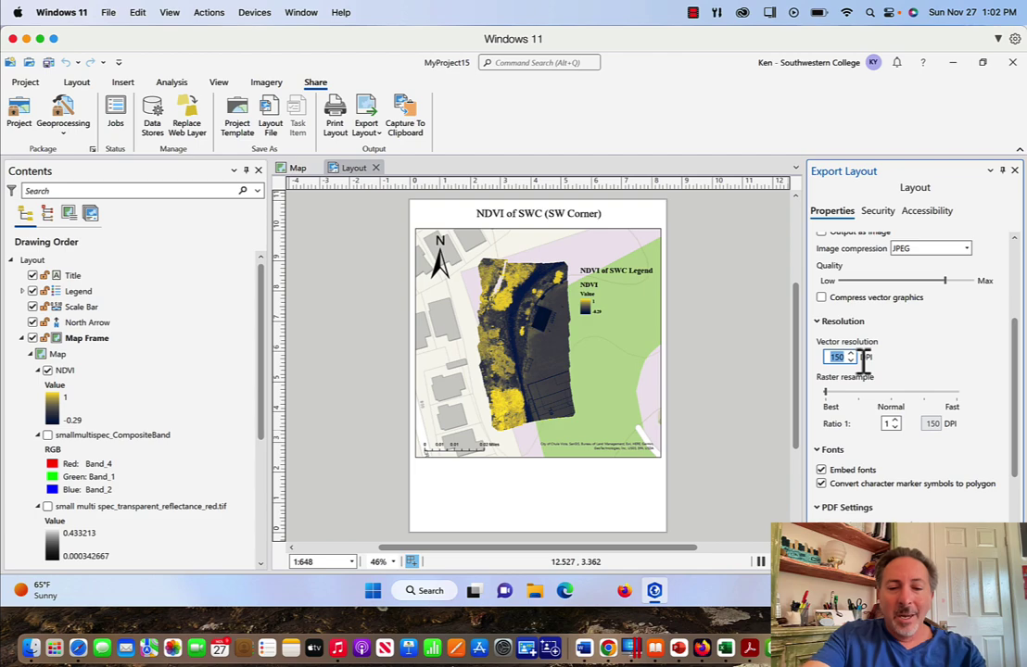
pyautogui.write('300')
pyautogui.doubleClick(834, 357)
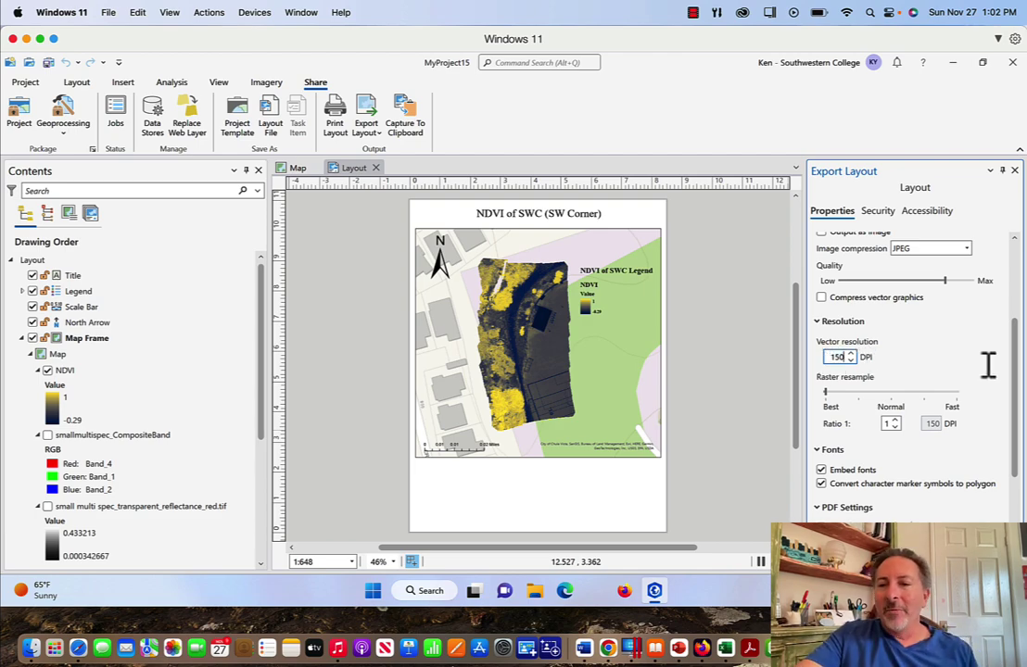
pyautogui.moveTo(1015, 367); pyautogui.dragTo(1014, 401)
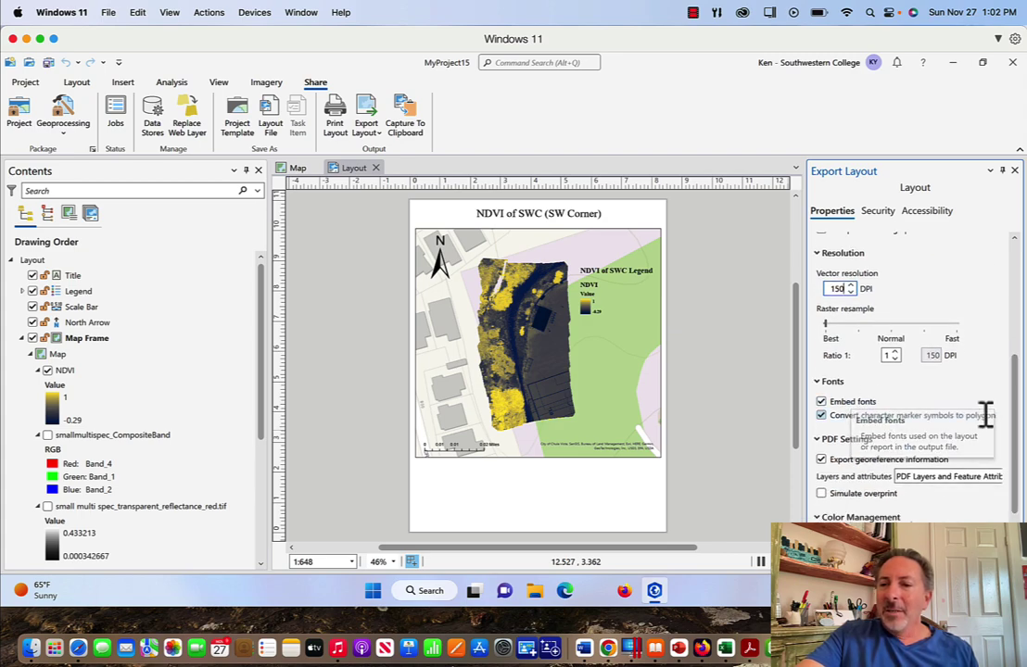
pyautogui.moveTo(1016, 400); pyautogui.dragTo(1015, 419)
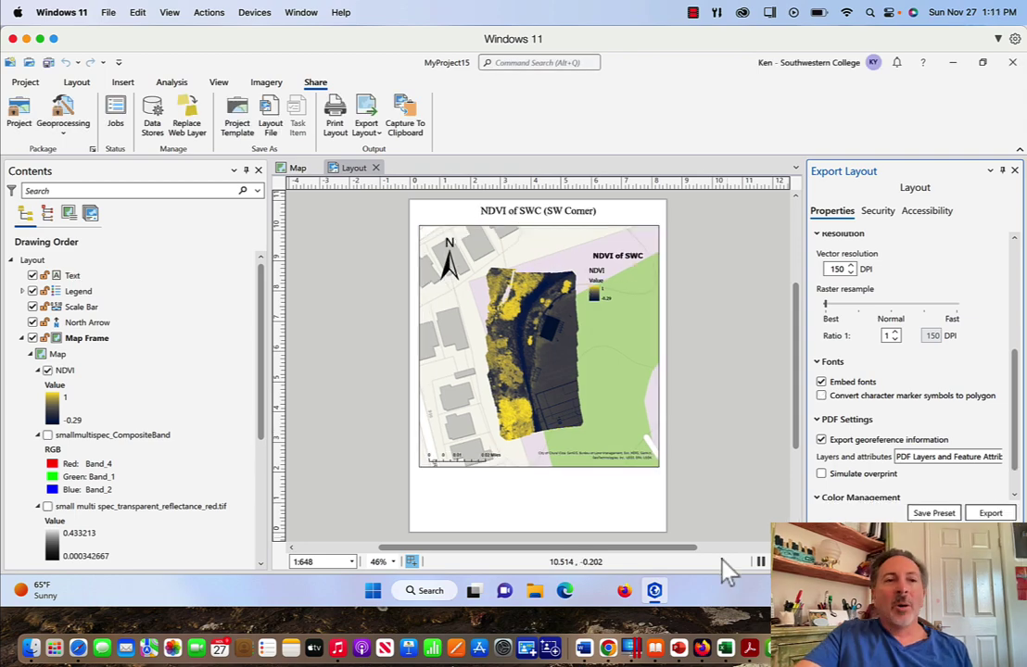
pyautogui.click(26, 39)
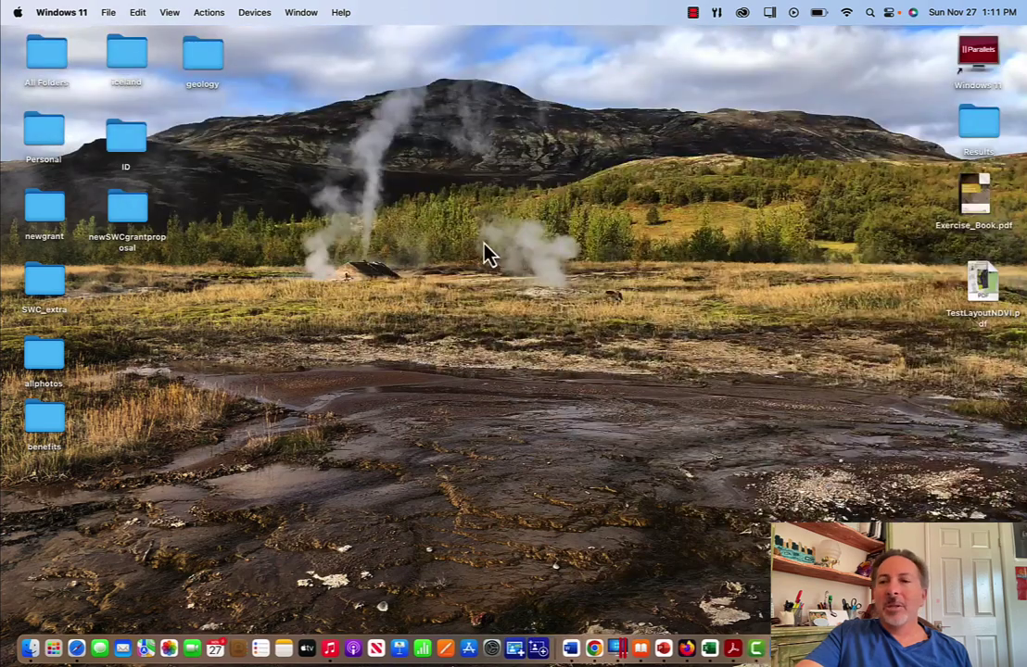
pyautogui.doubleClick(984, 289)
pyautogui.scroll(3, 440, 356)
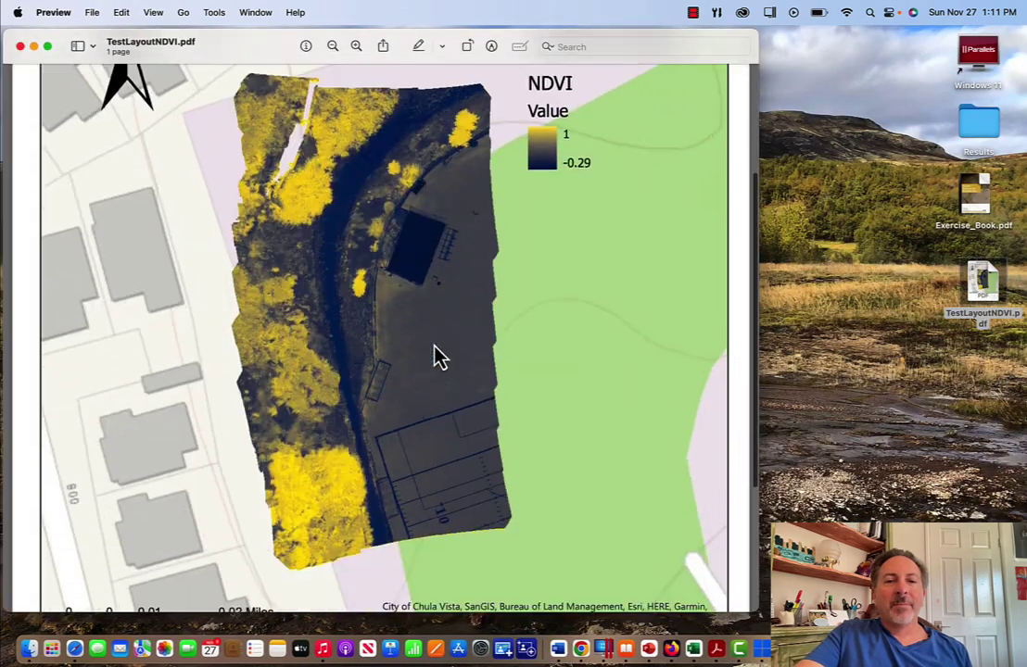
pyautogui.scroll(-3, 440, 356)
pyautogui.scroll(5, 441, 357)
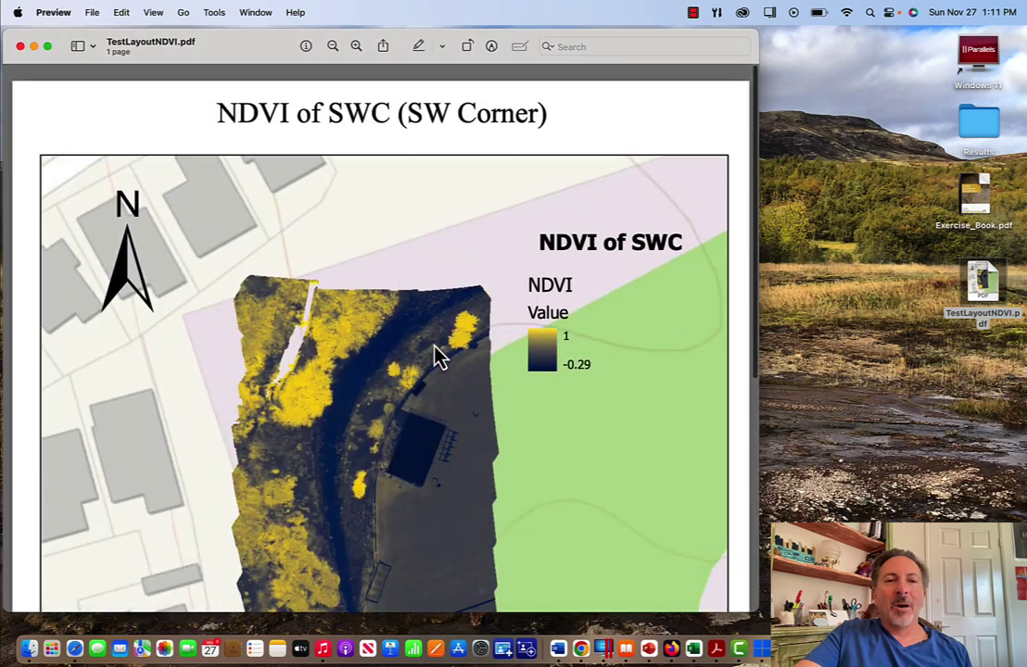
pyautogui.scroll(-5, 440, 357)
pyautogui.scroll(5, 440, 356)
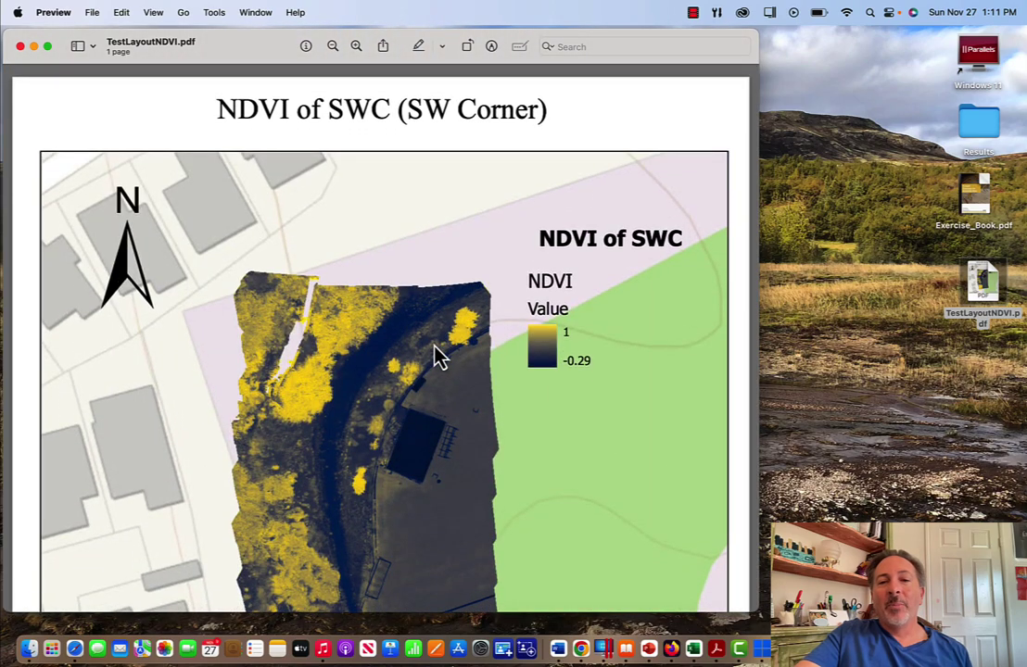
pyautogui.scroll(-5, 440, 357)
pyautogui.scroll(5, 440, 357)
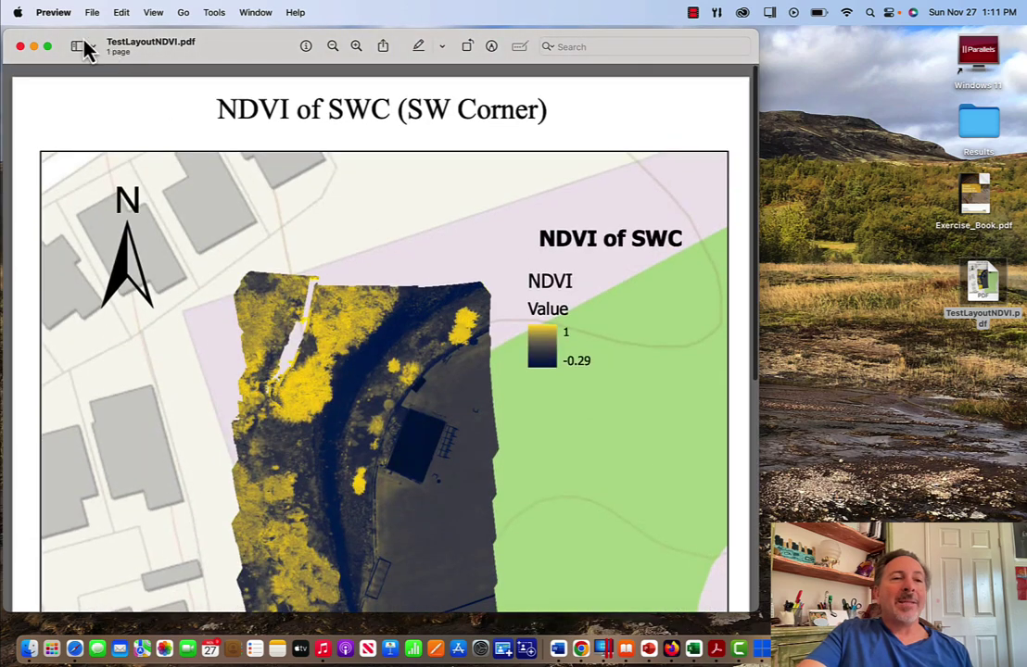
pyautogui.click(20, 46)
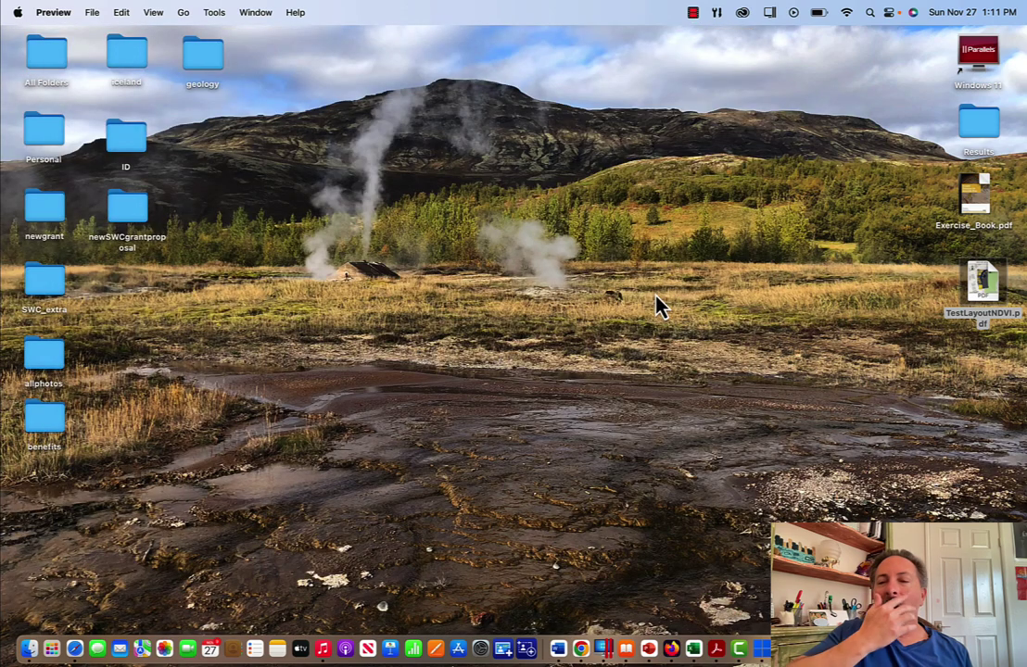